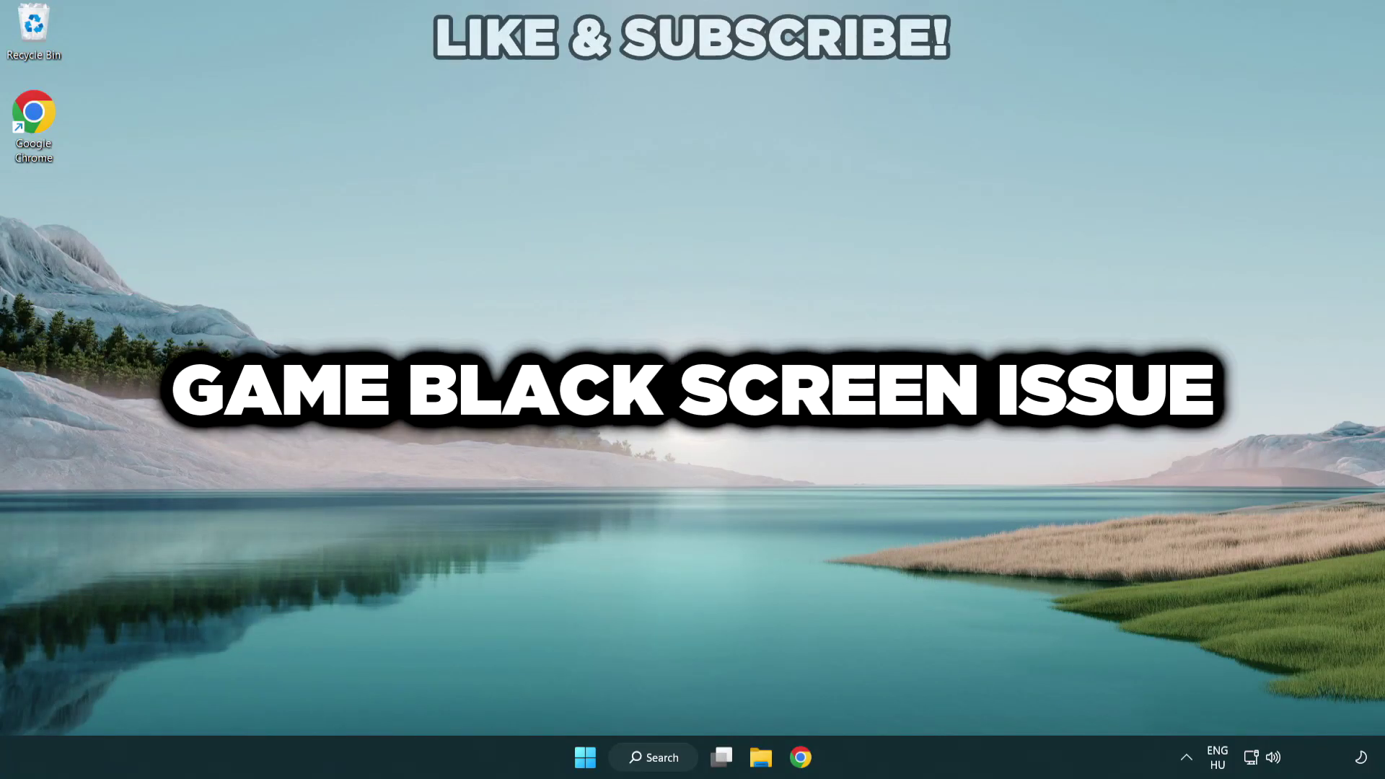
Step: Search Windows for "device manager" so Device Manager shows as best match
left_click(662, 758)
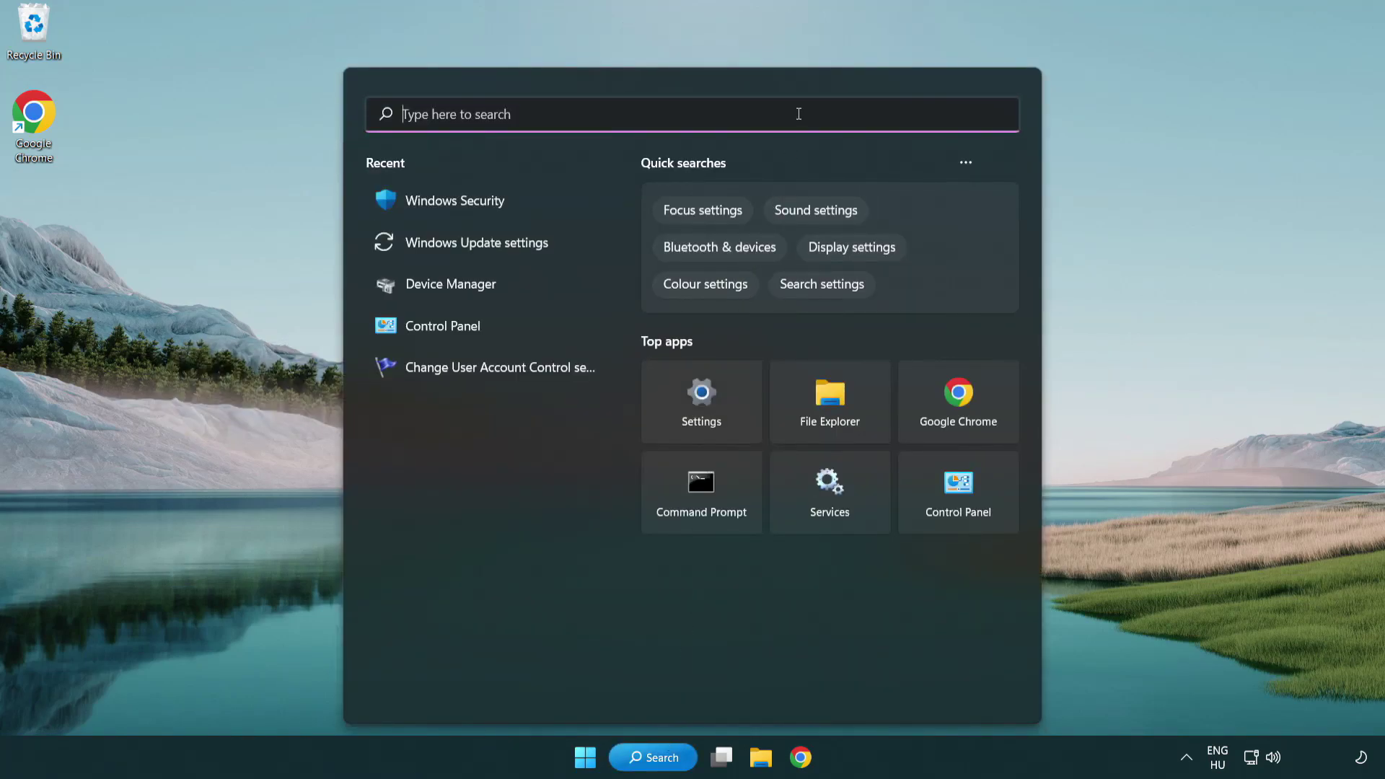
type("device m")
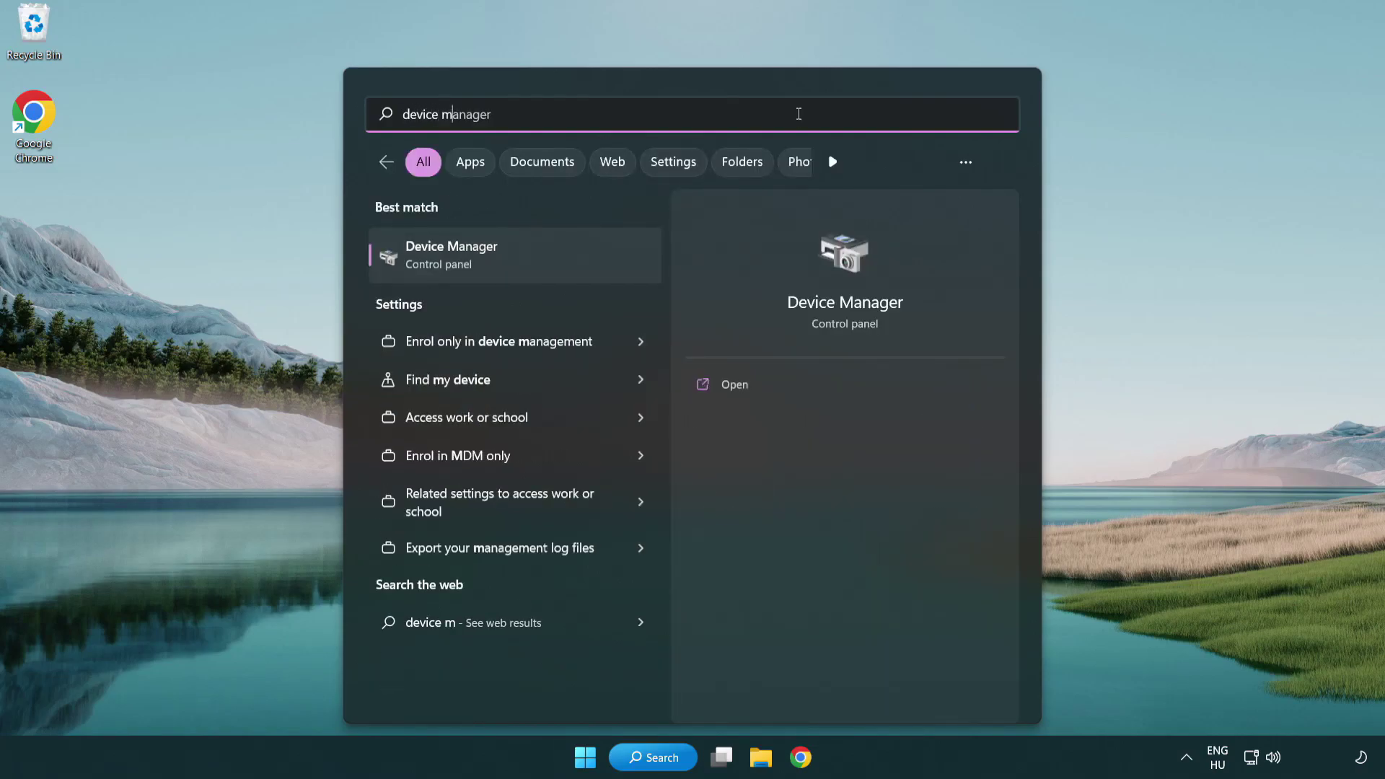
type("anager")
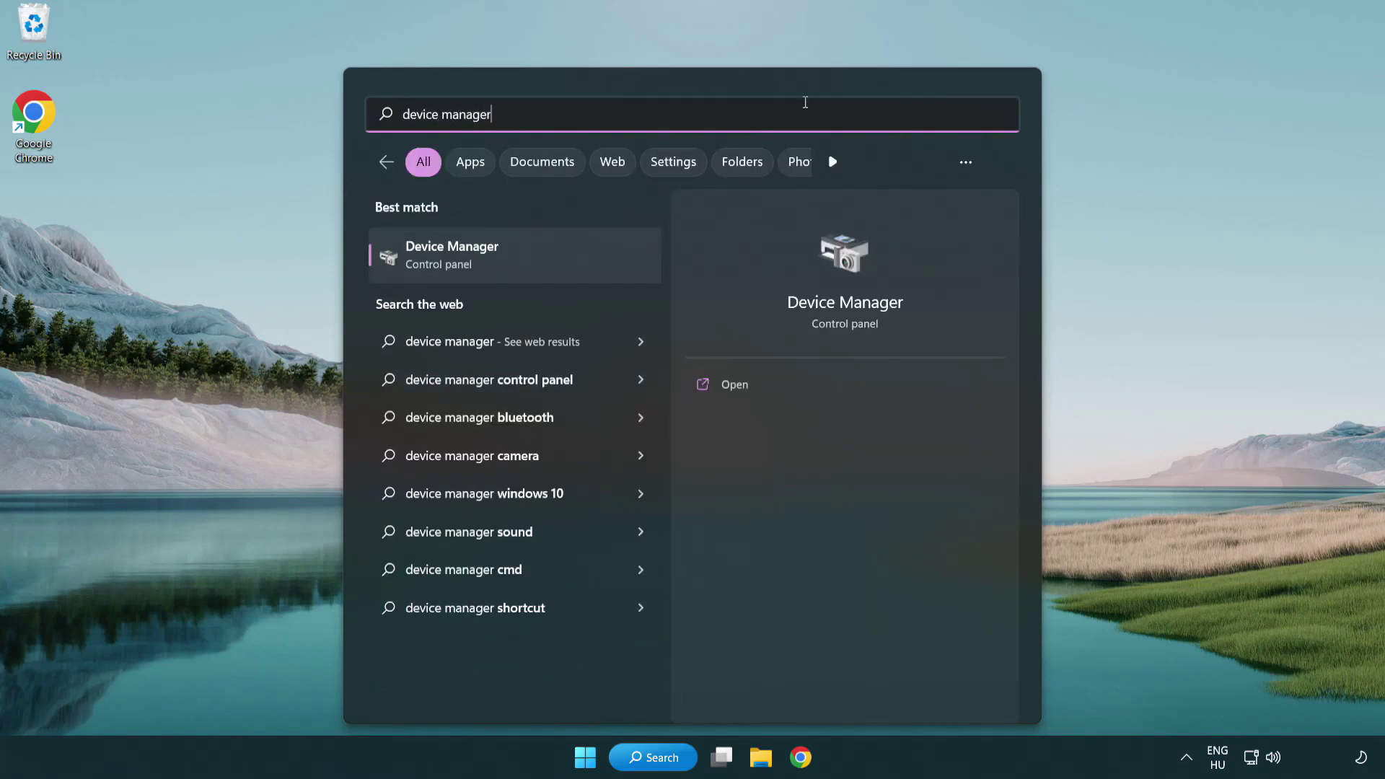
Step: Open Device Manager, expand Display adapters and right-click the VMware SVGA 3D adapter
left_click(553, 261)
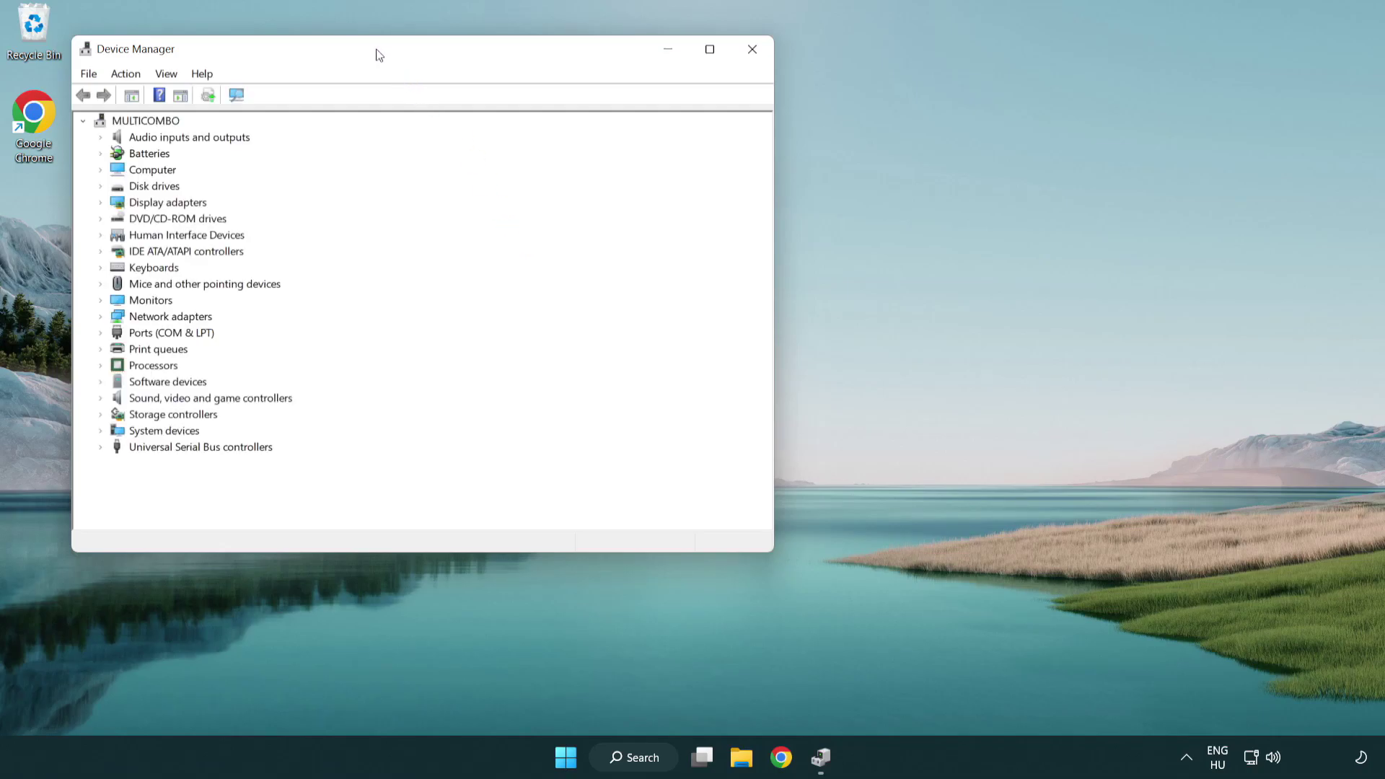
mouse_move(374, 52)
left_mouse_down()
mouse_move(502, 115)
mouse_move(609, 139)
left_mouse_up()
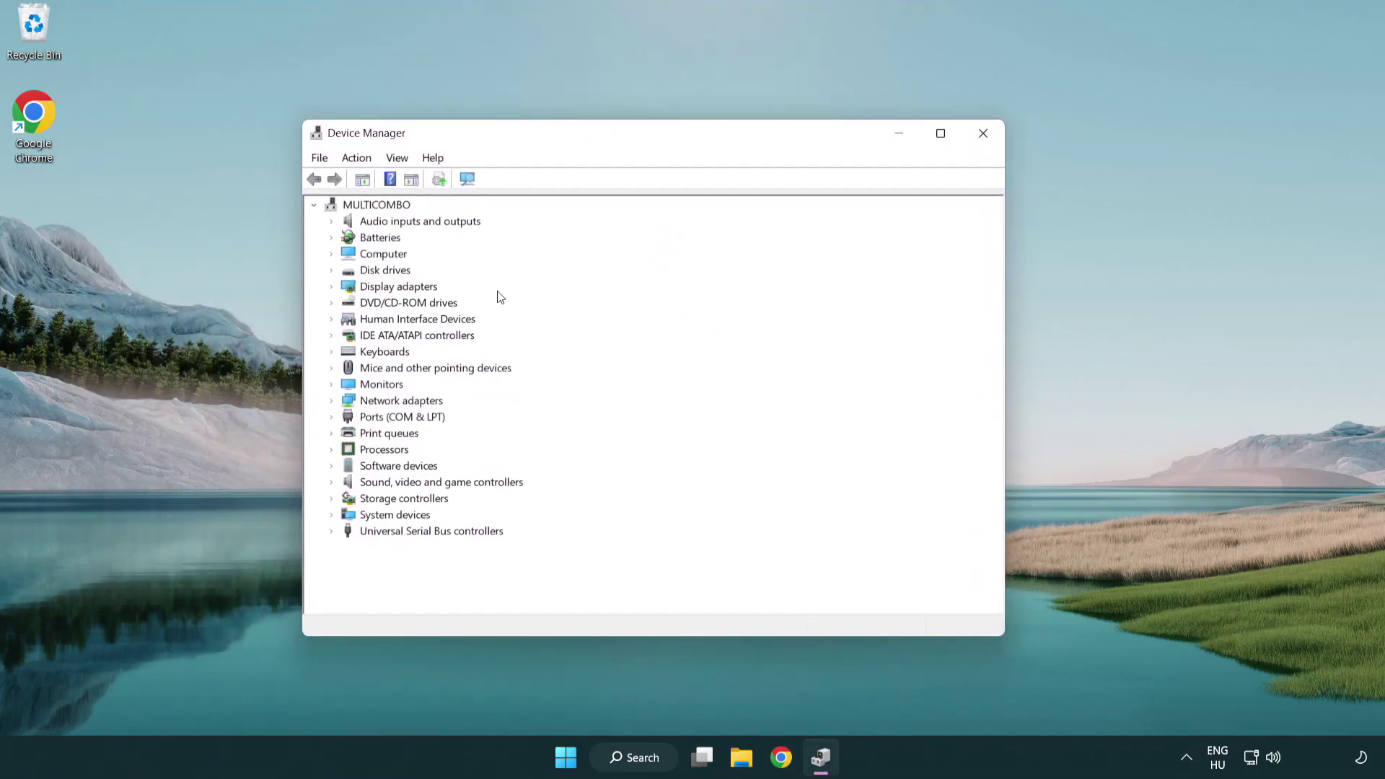
left_click(380, 289)
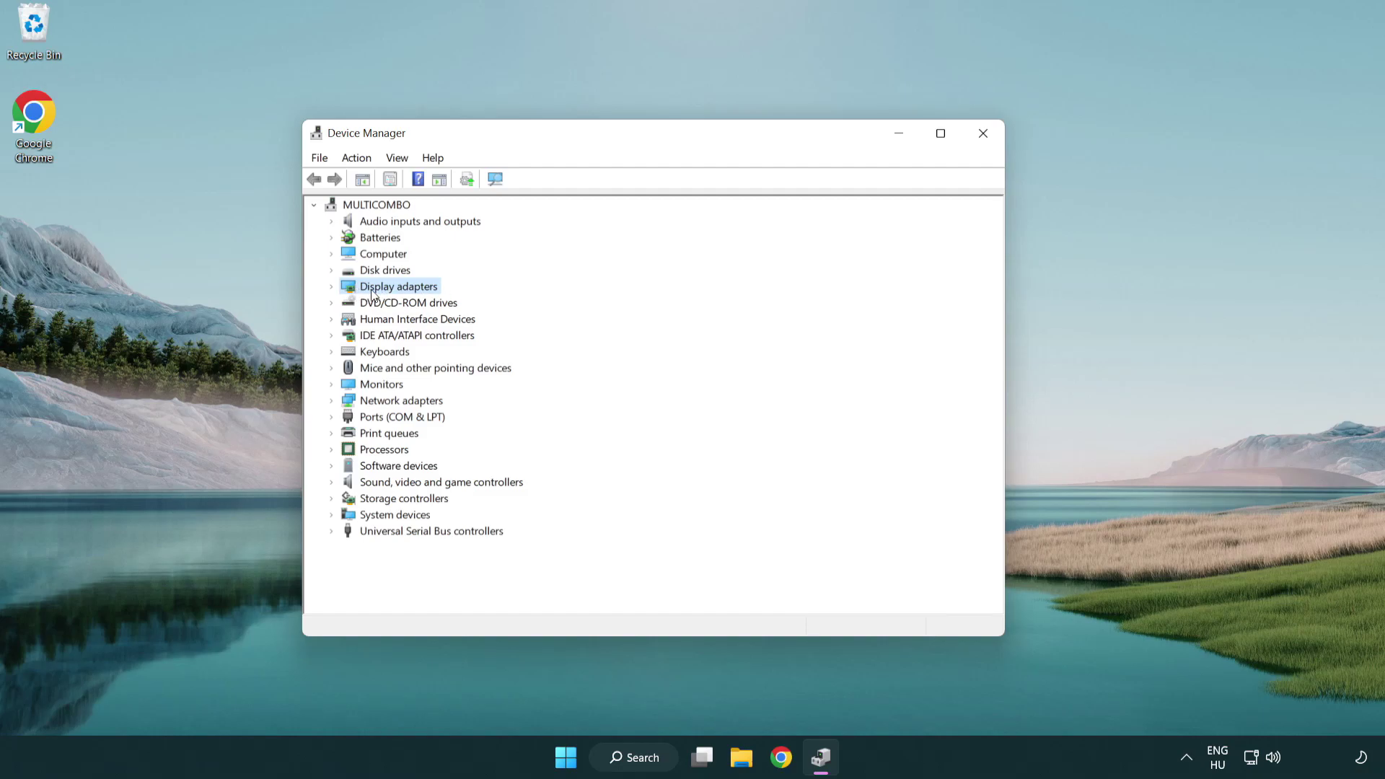
left_click(333, 290)
left_click(386, 305)
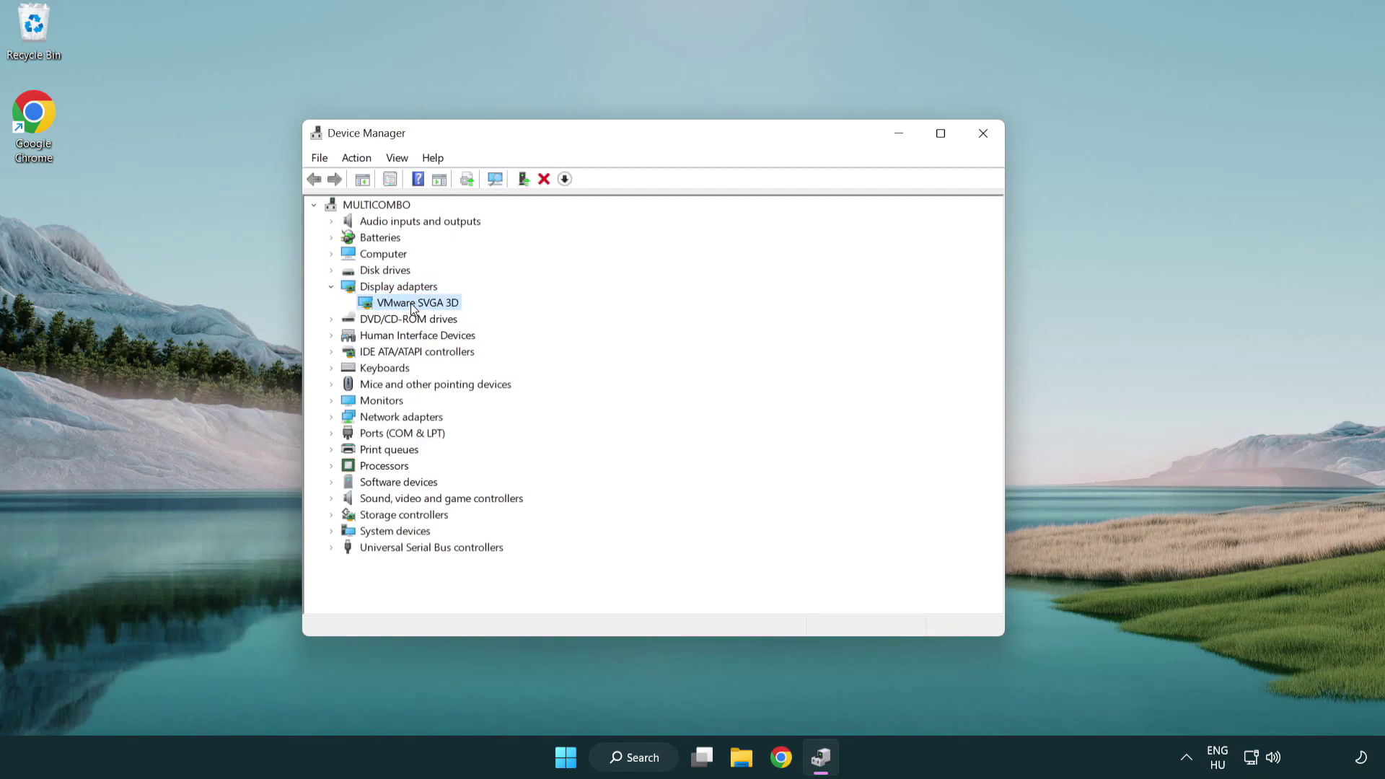
right_click(410, 304)
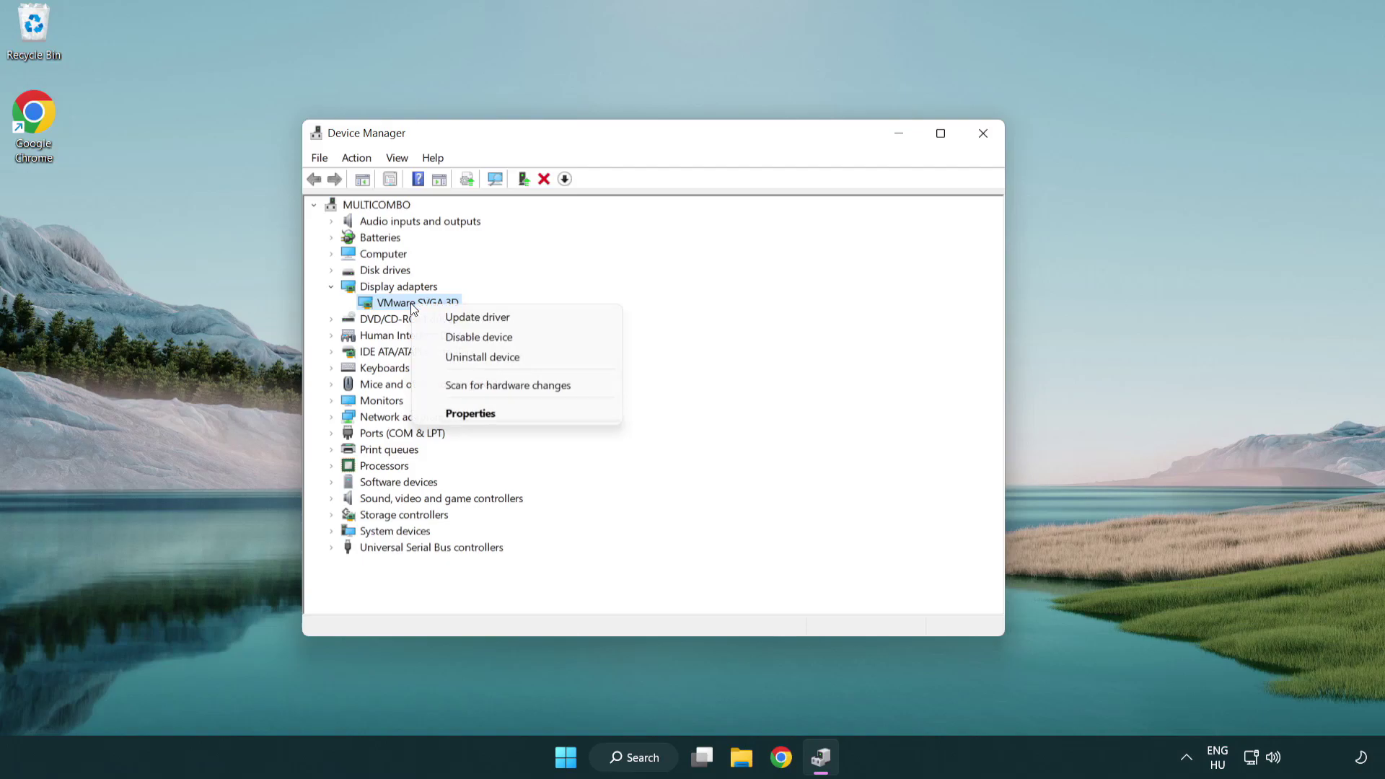
Step: Auto-search for a VMware SVGA 3D driver, confirm the best one is installed, and close Device Manager
left_click(546, 318)
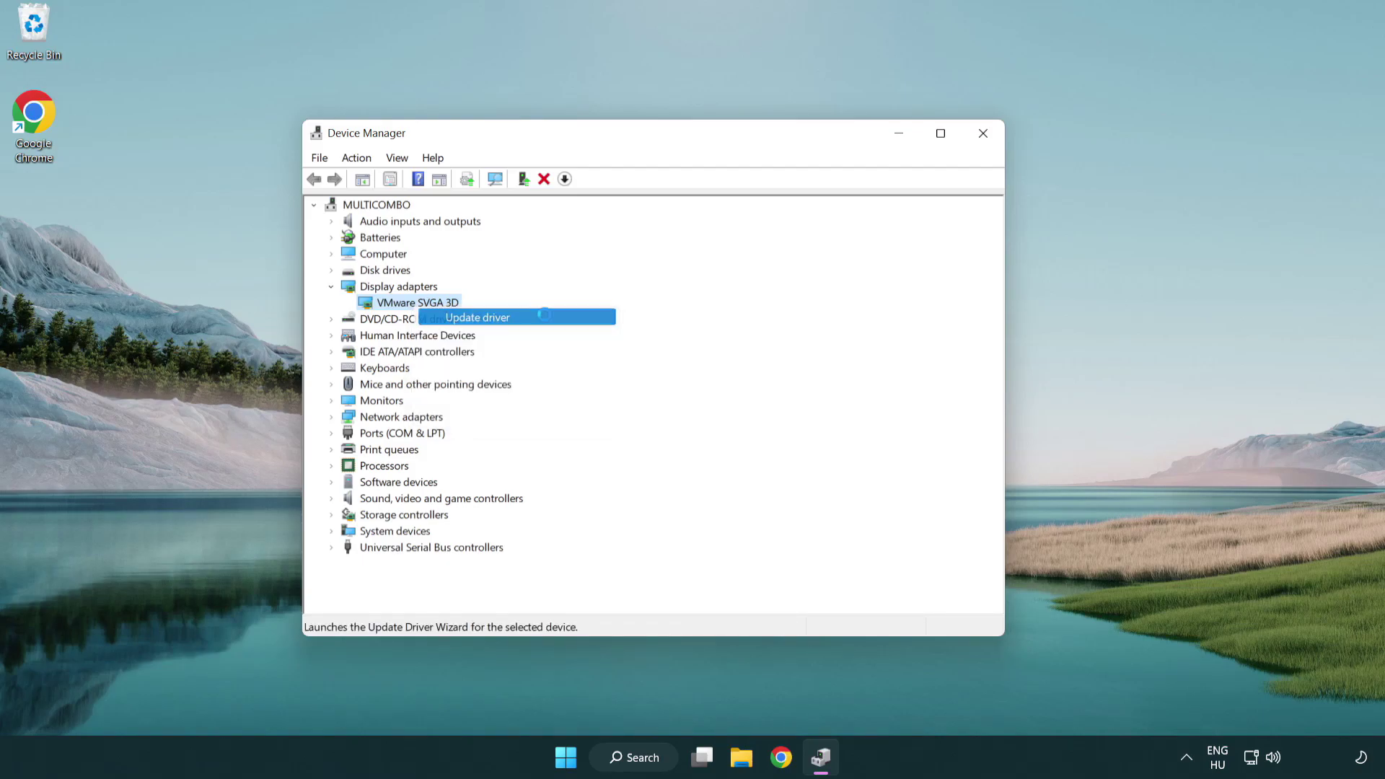
left_click_drag(571, 217, 599, 208)
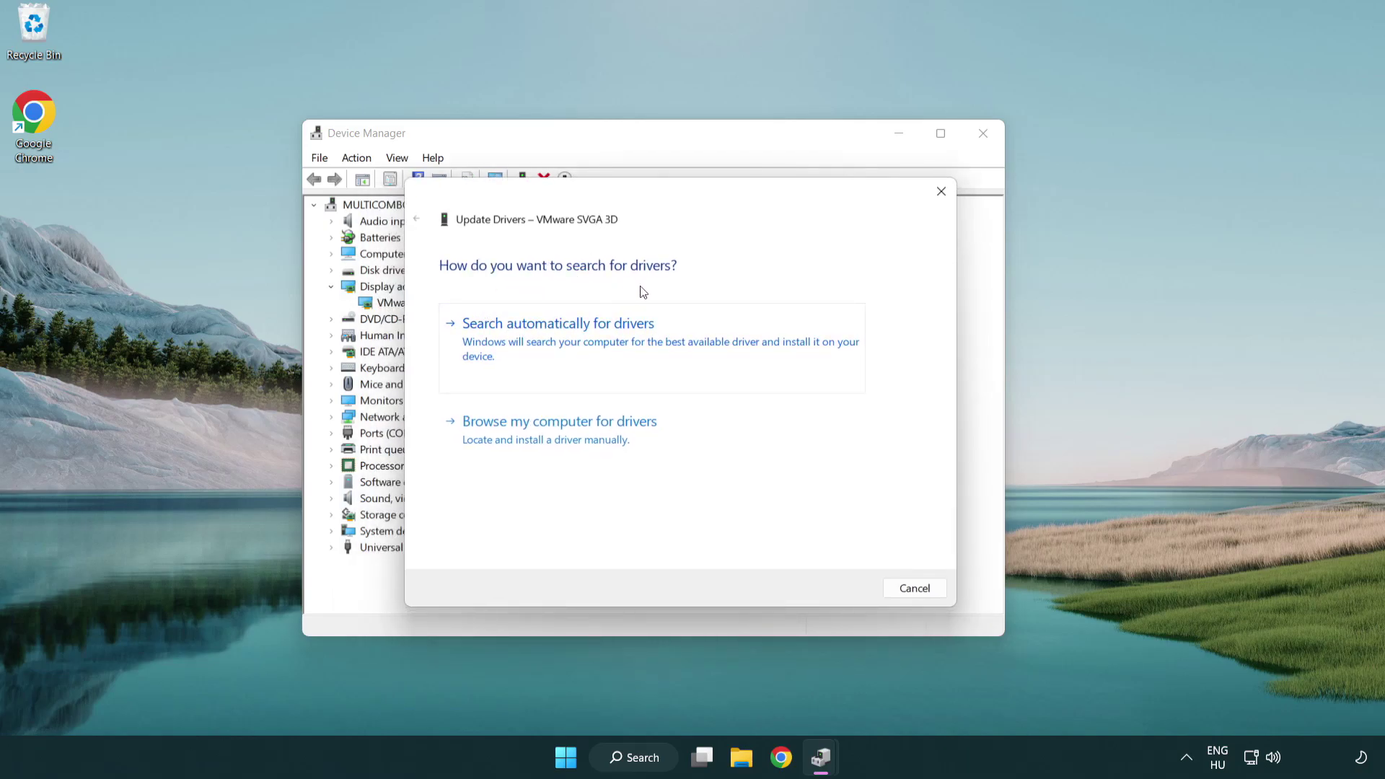
left_click(609, 336)
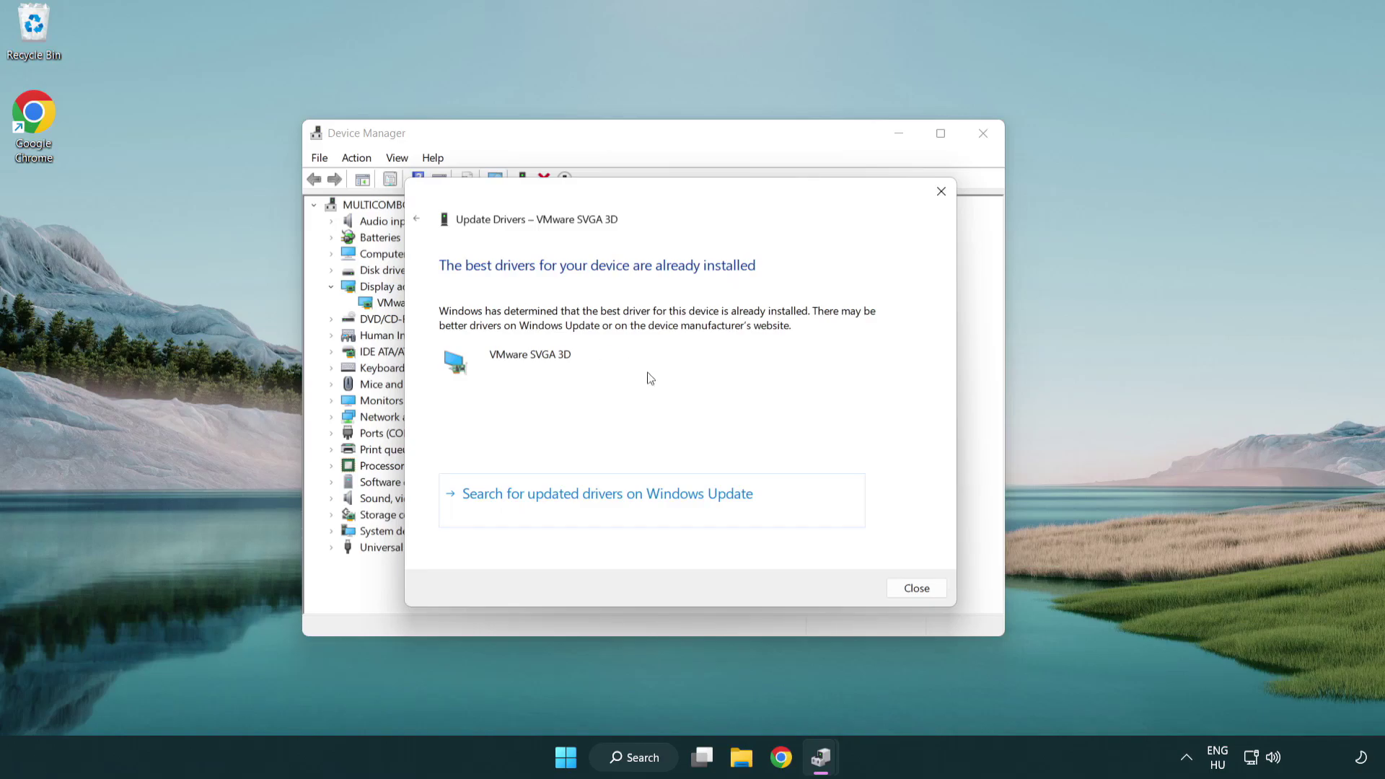
left_click(916, 588)
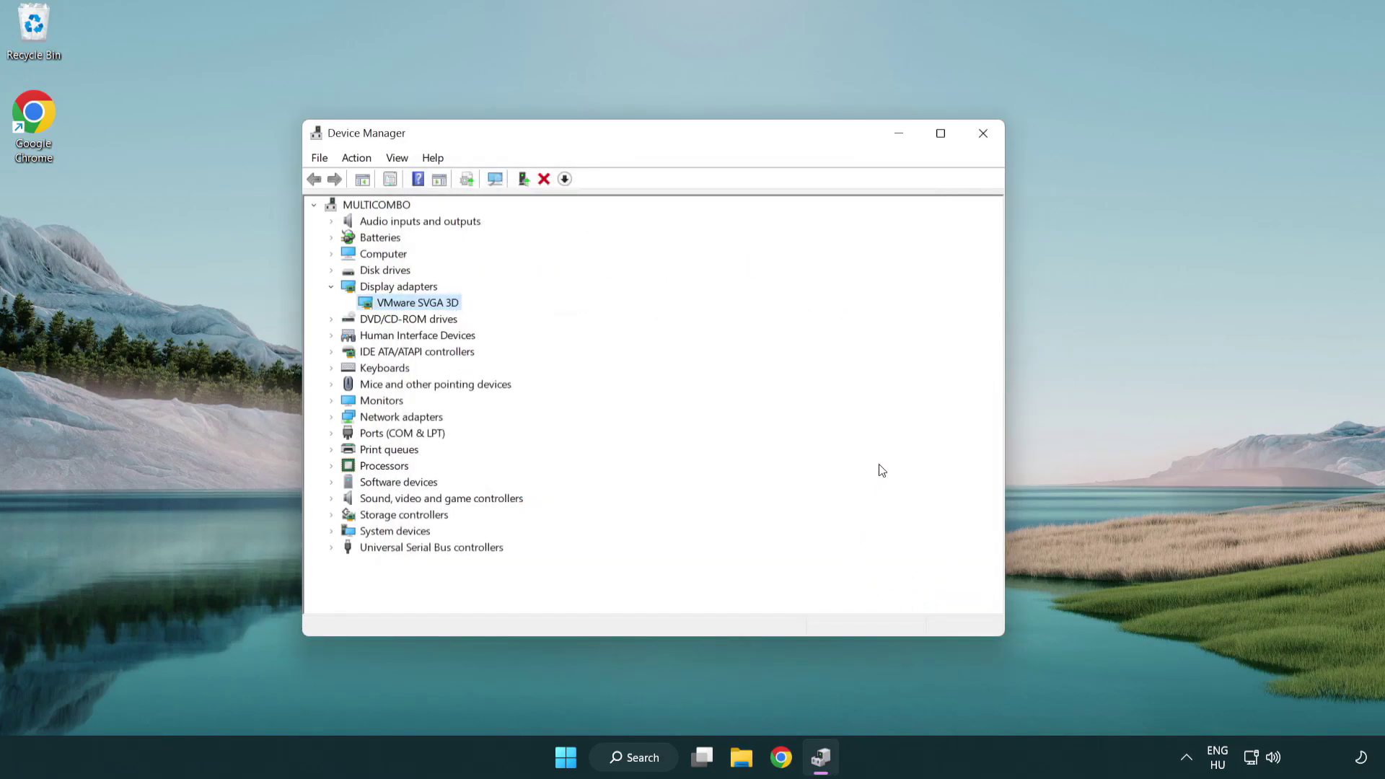
left_click(983, 135)
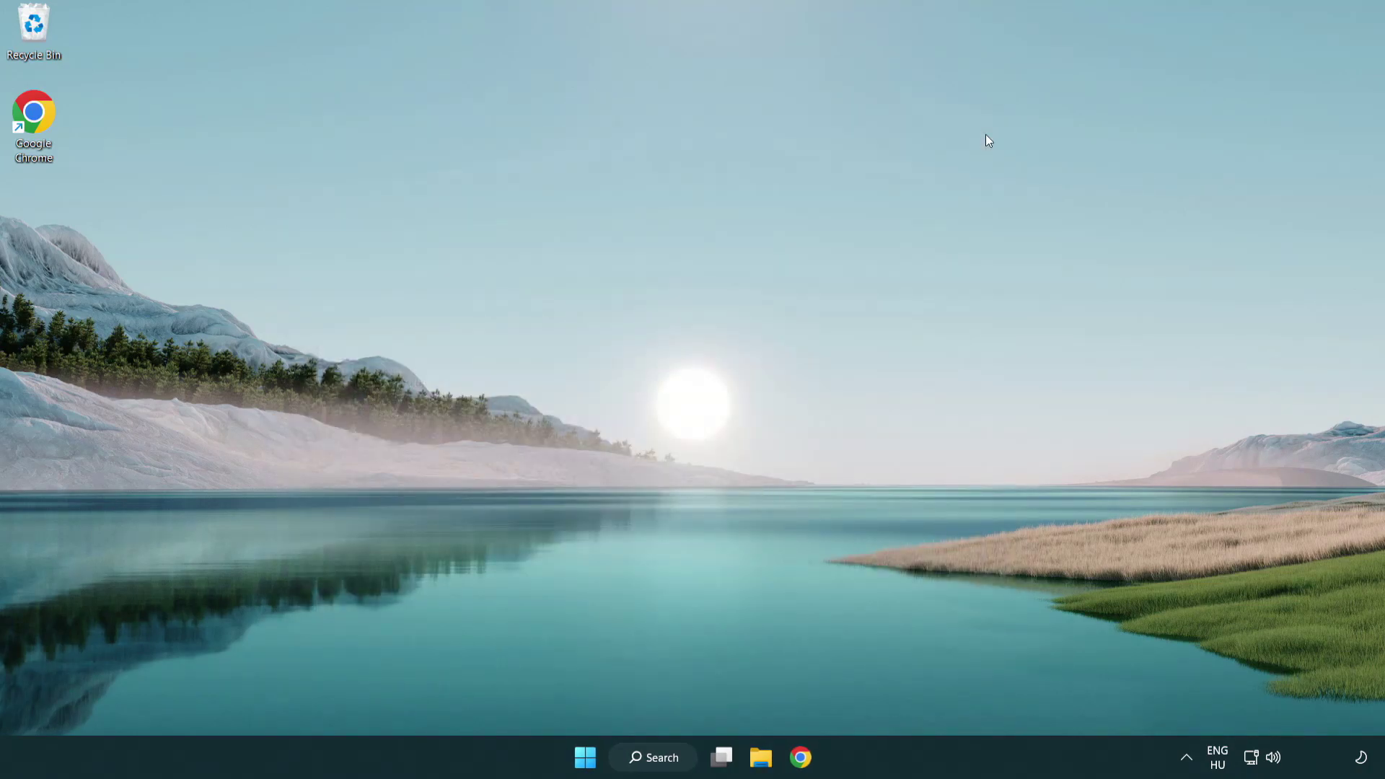
Step: Search for "update" and open the Windows Update settings page
left_click(654, 757)
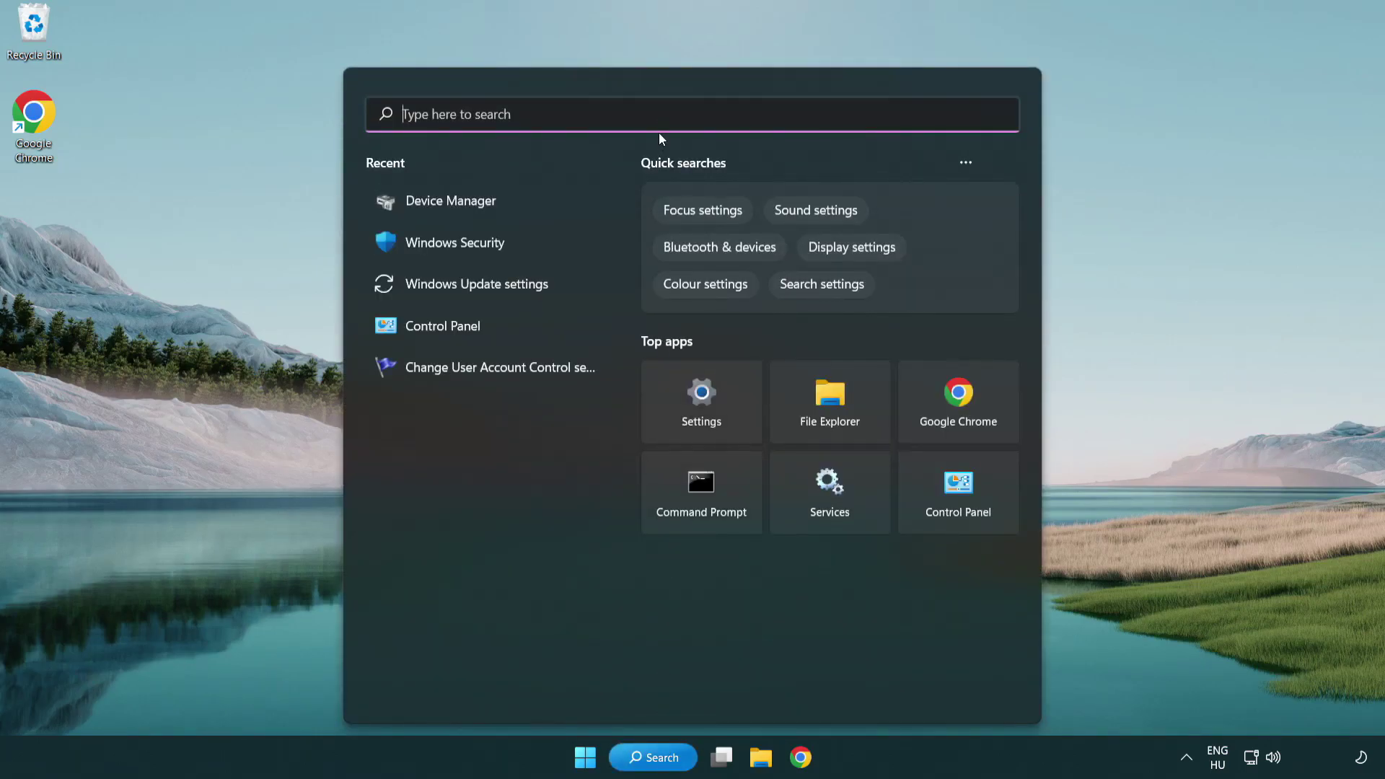
type("u")
type("pdate")
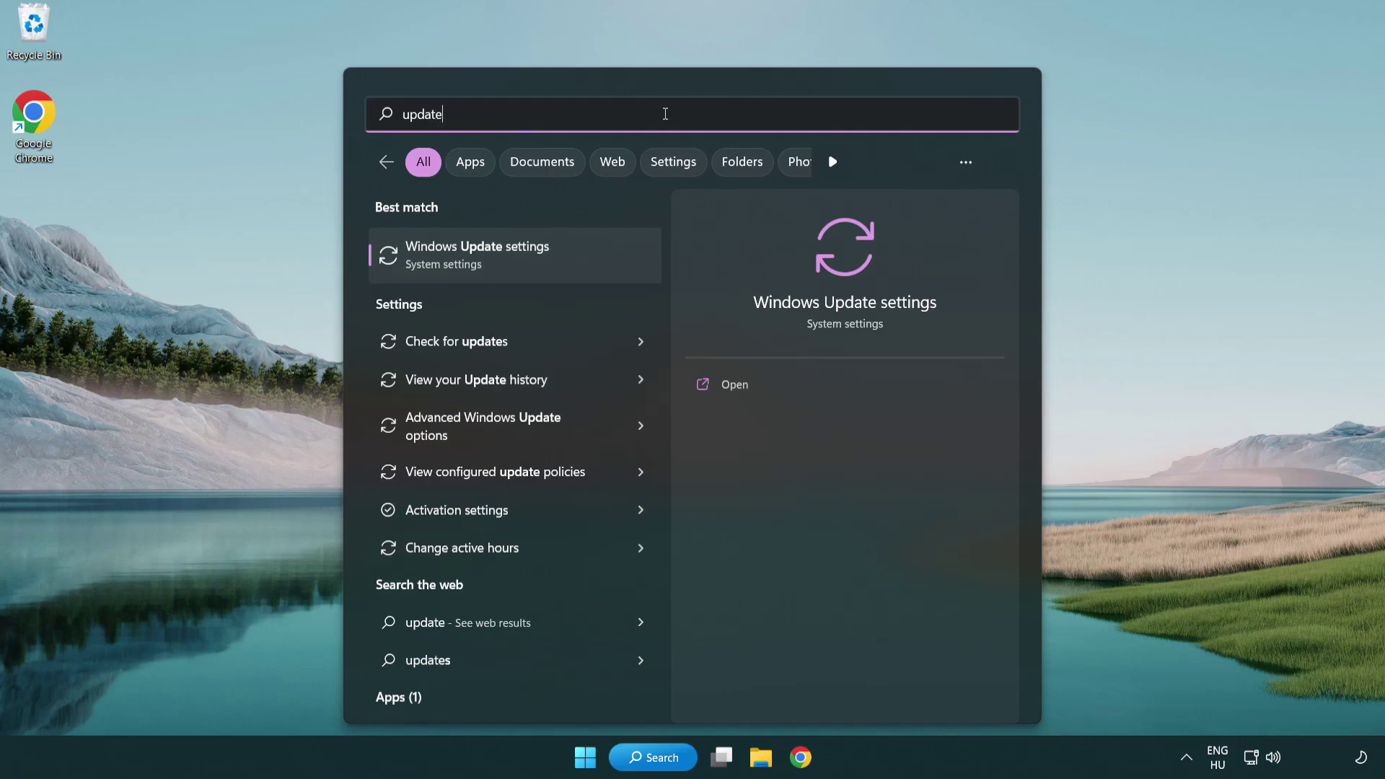
left_click(539, 261)
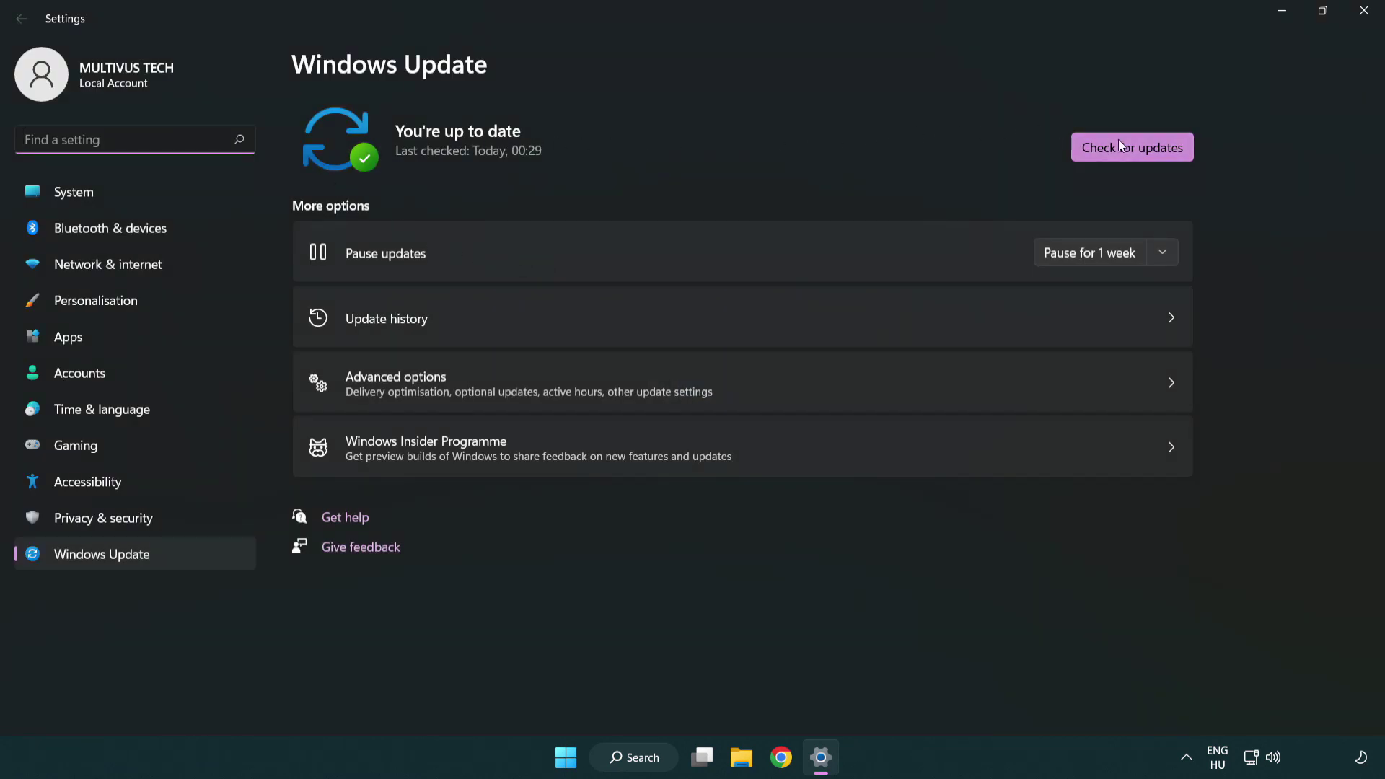
Step: Run a Windows Update check, confirm "You're up to date", and close Settings
left_click(1157, 155)
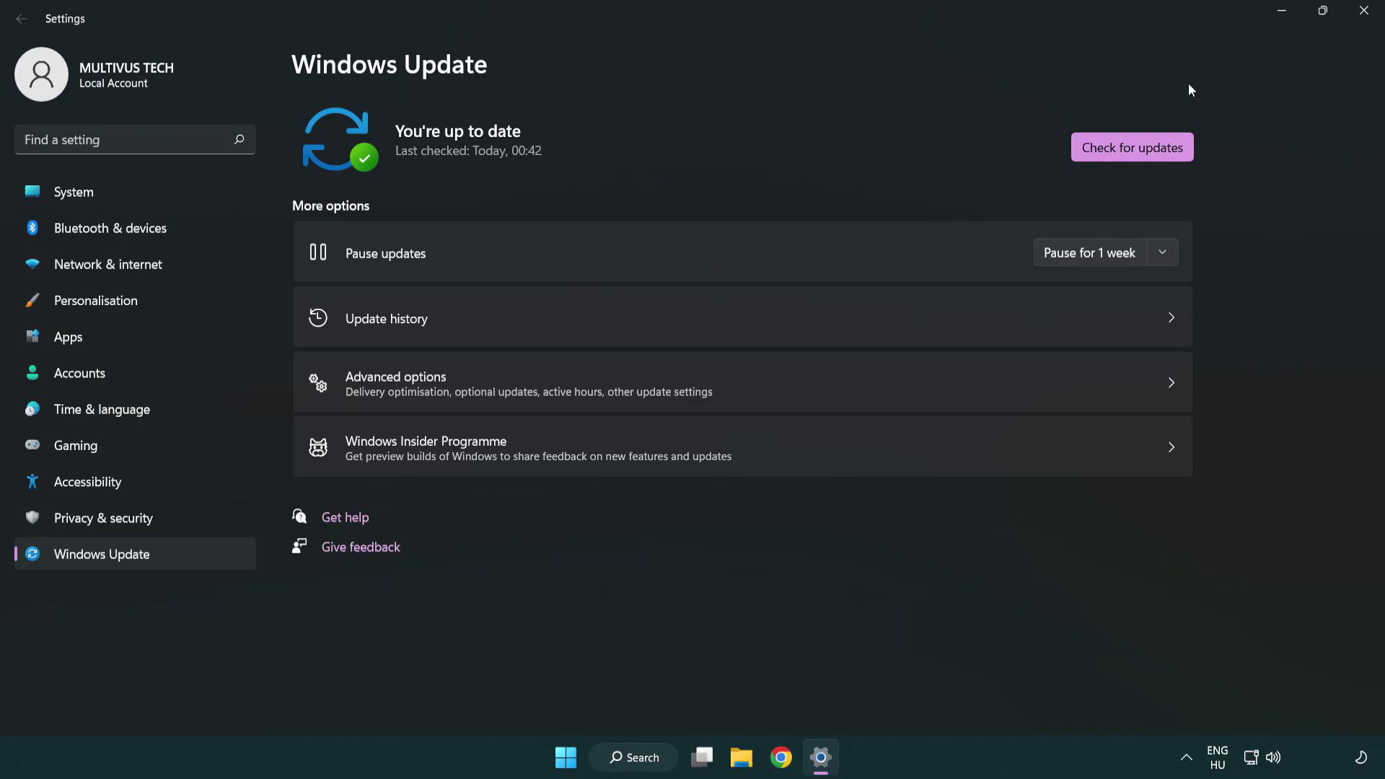
left_click(1359, 16)
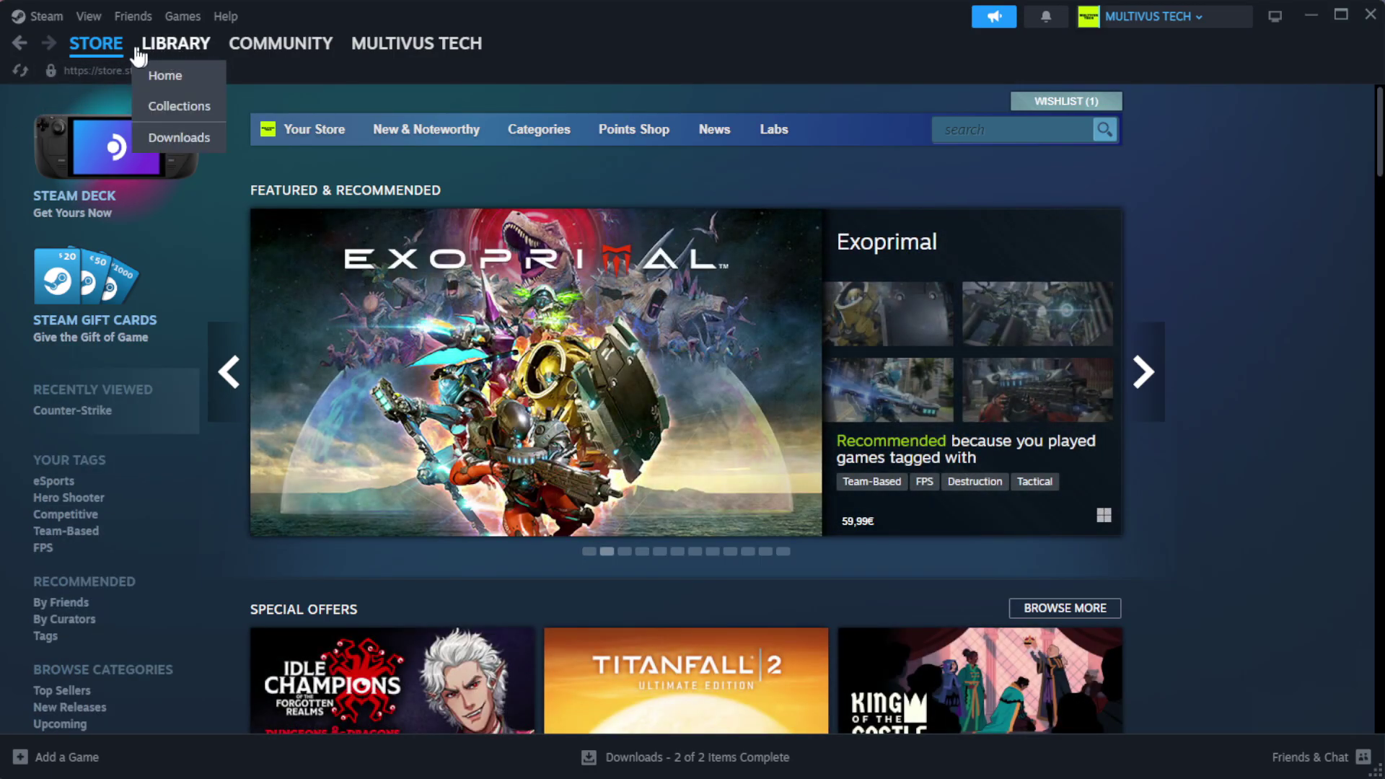
Step: From Steam's Library Home, open Properties for YOUR NOT WORKING GAME
left_click(201, 74)
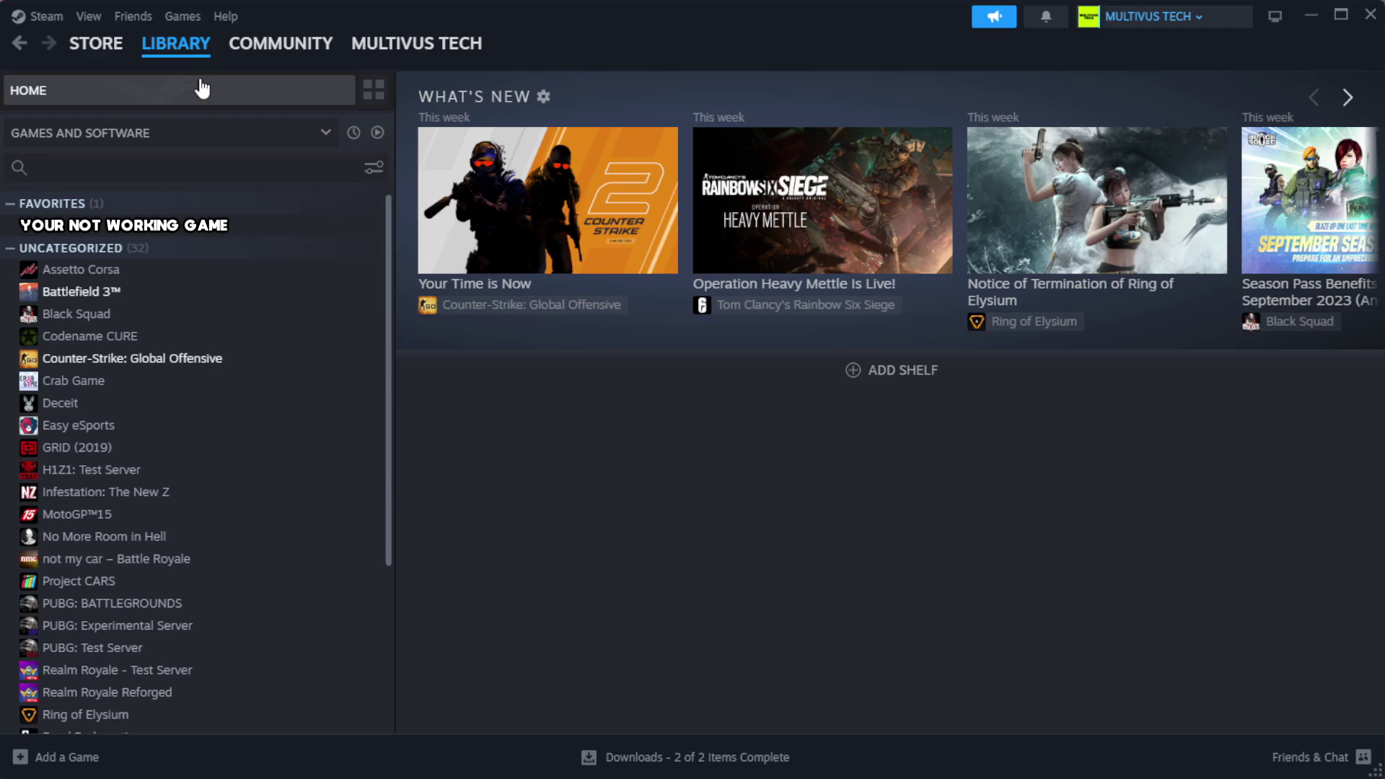
right_click(341, 235)
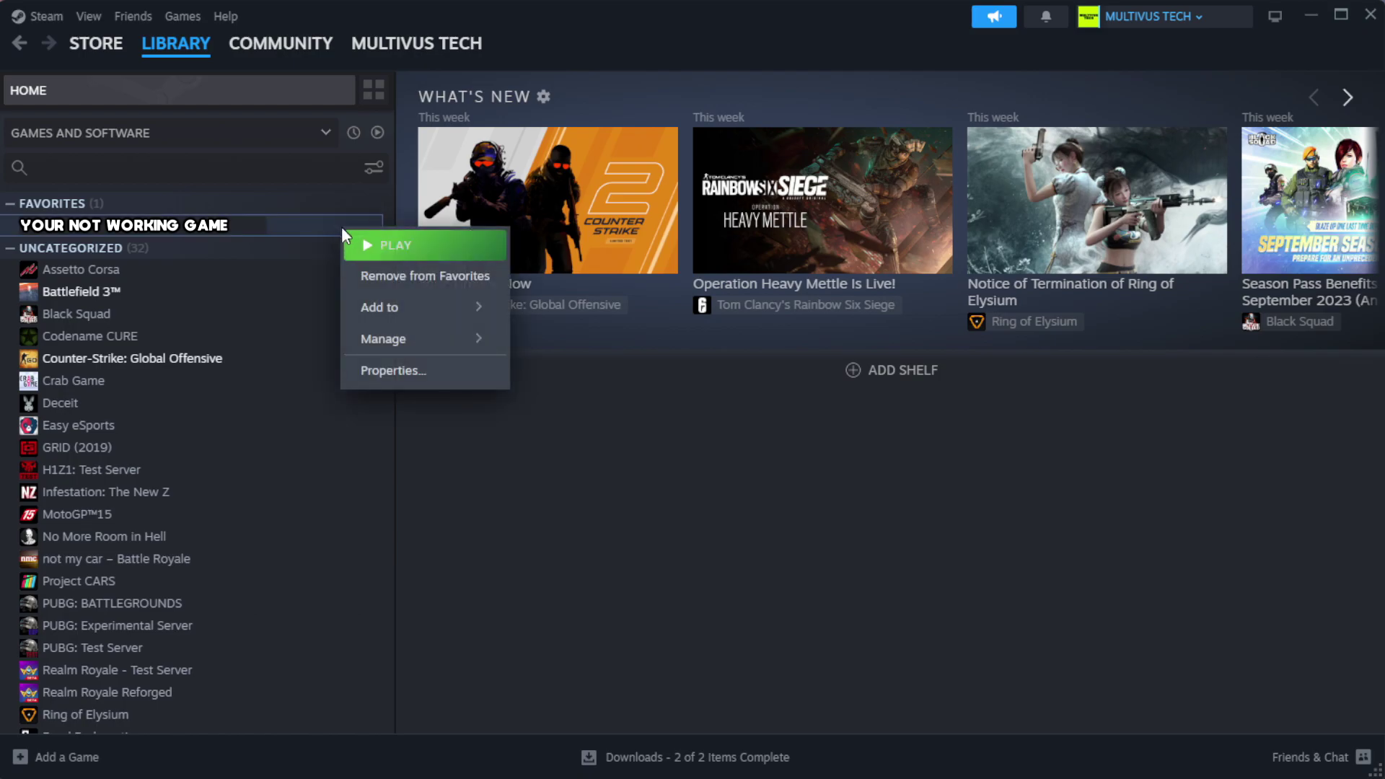
left_click(438, 384)
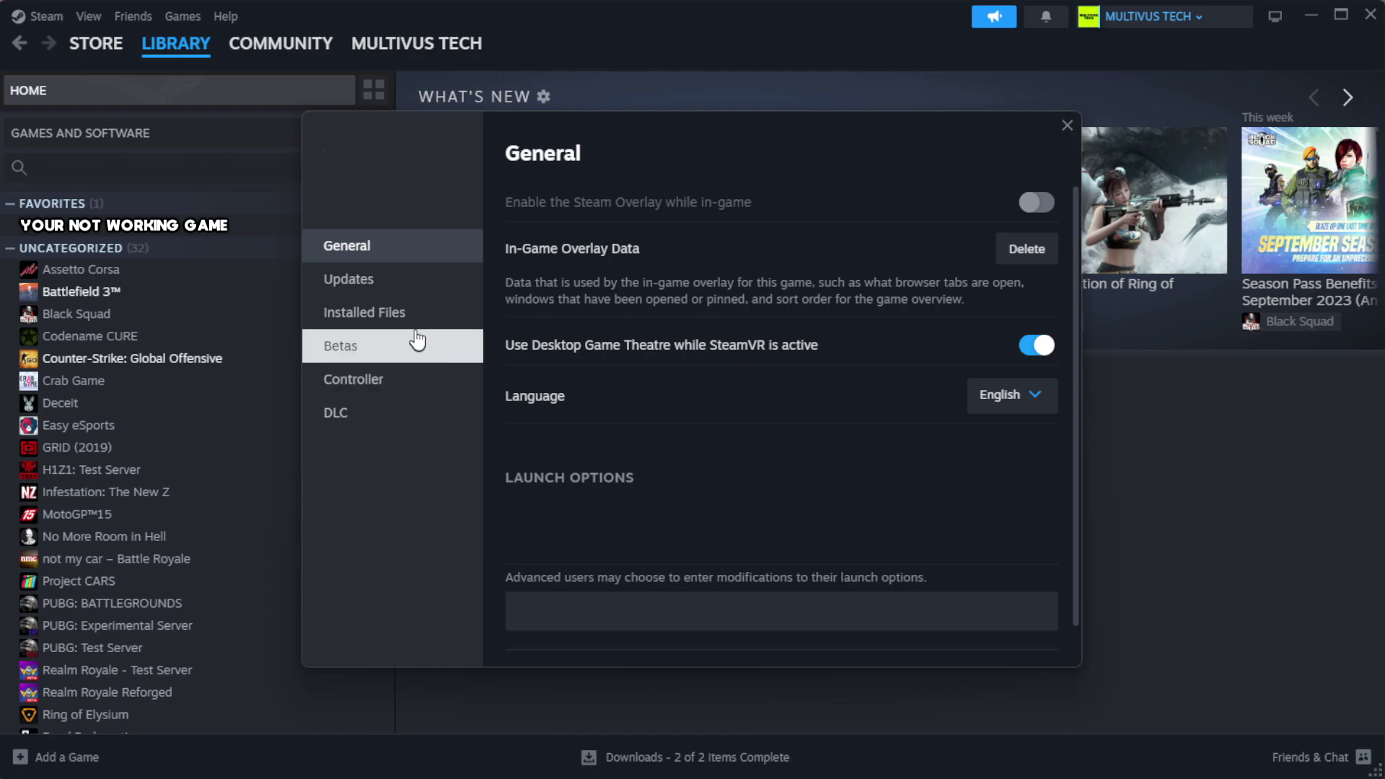
Step: Verify the game's installed files, with all 1039 files validated
left_click(455, 328)
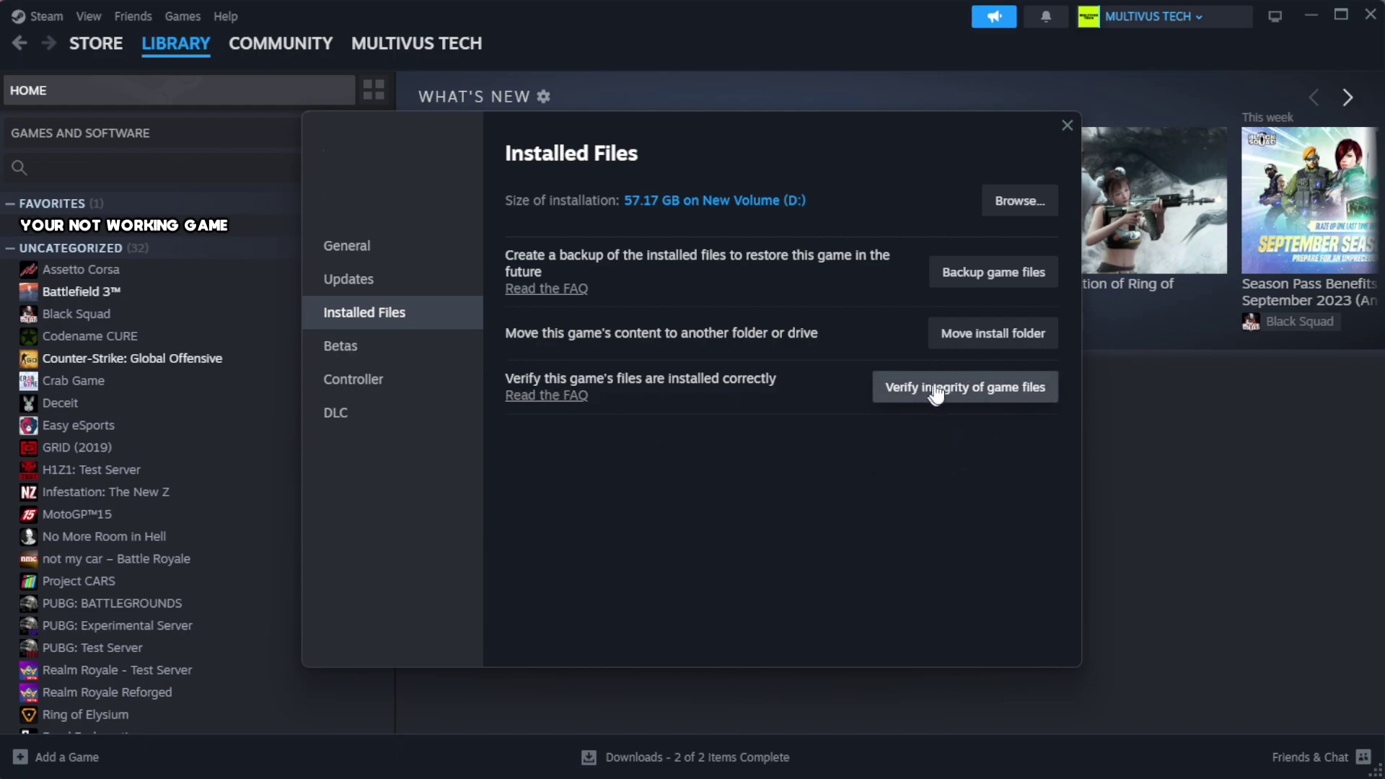
left_click(973, 395)
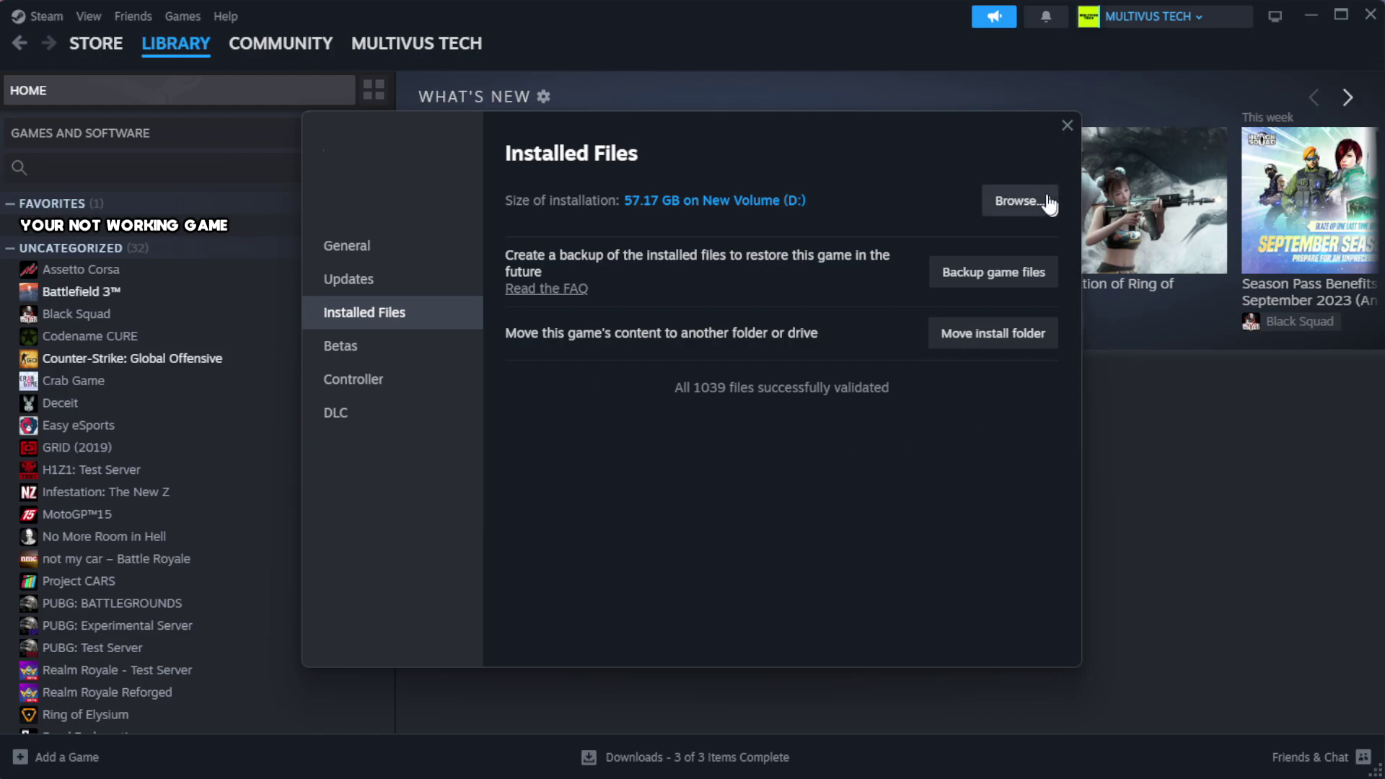
Step: Open the game's install folder and the YOUR NOT WORKING GAME shortcut's Properties
left_click(1017, 213)
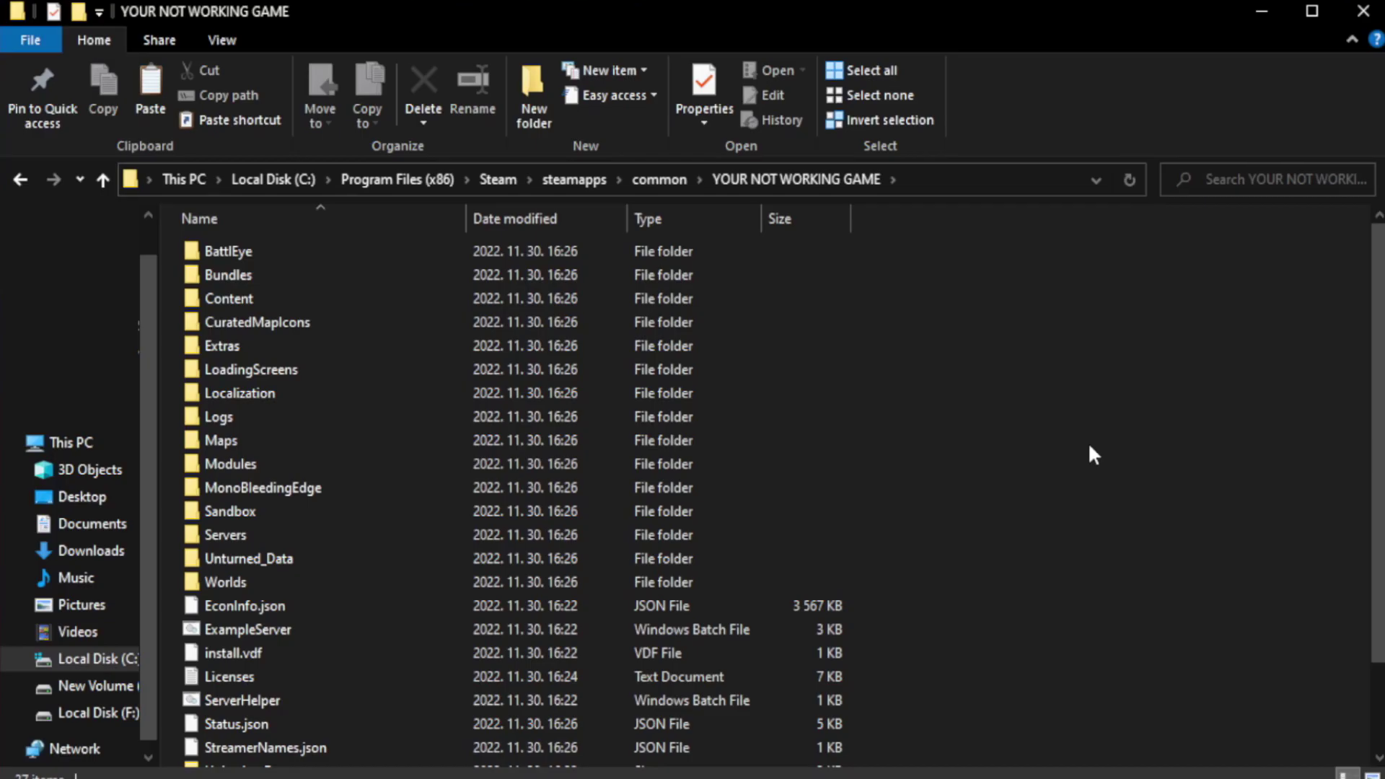
scroll(1381, 387, "down", 1)
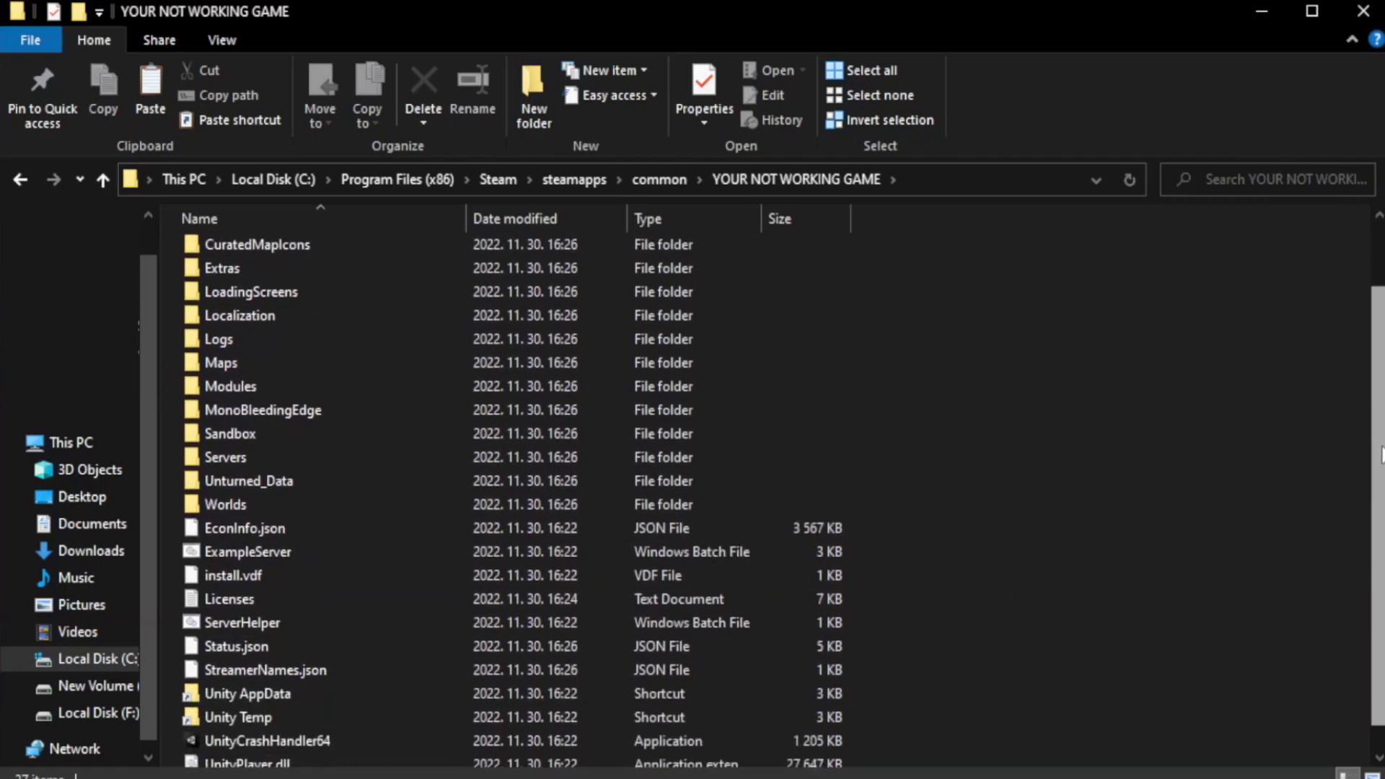
scroll(1381, 387, "down", 1)
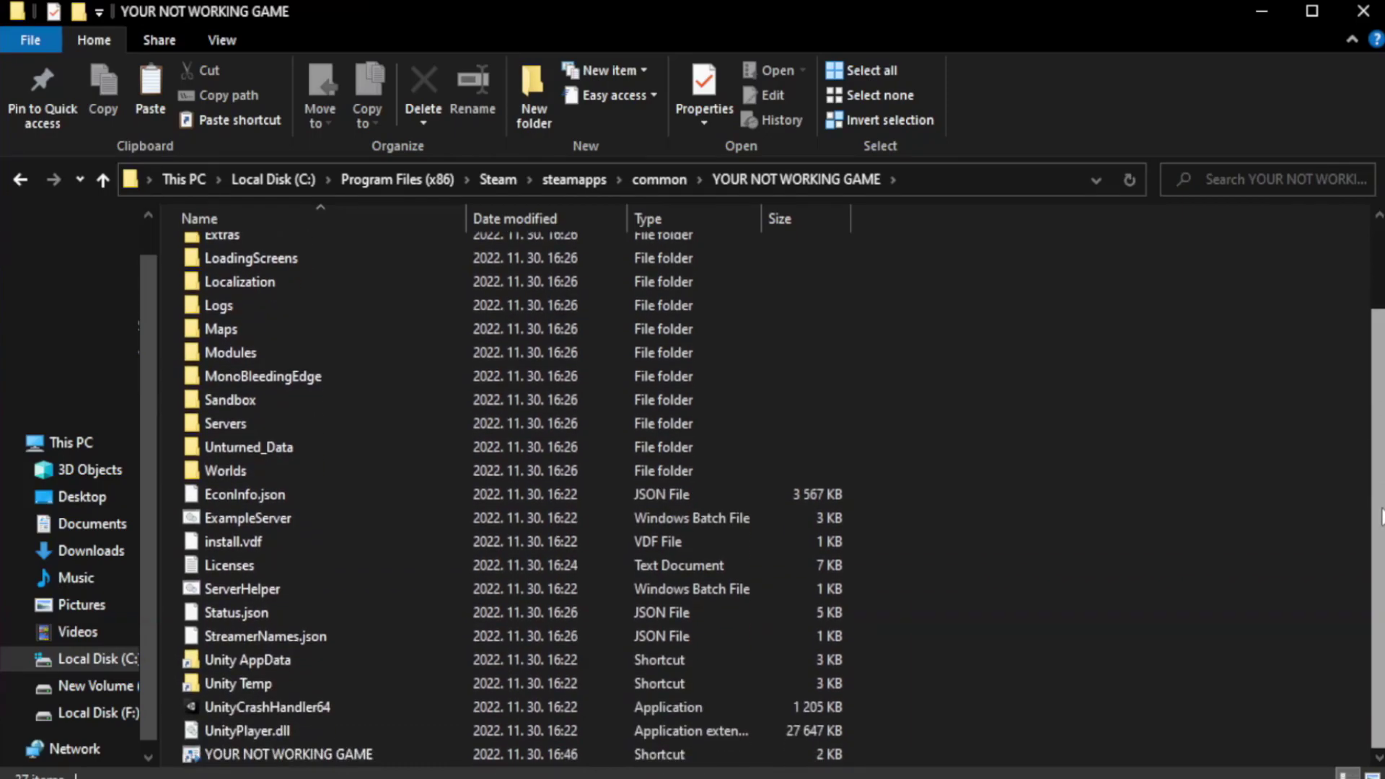
left_click(503, 754)
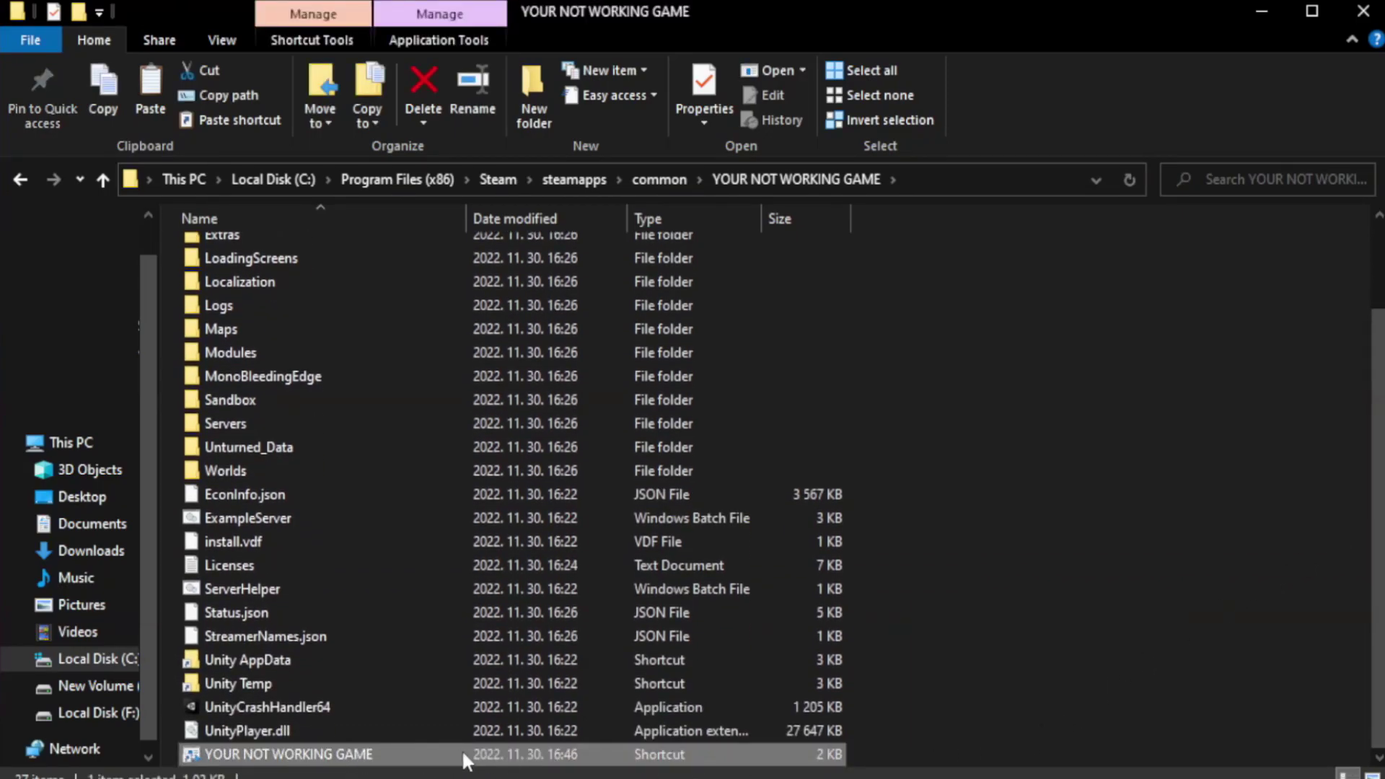
right_click(462, 754)
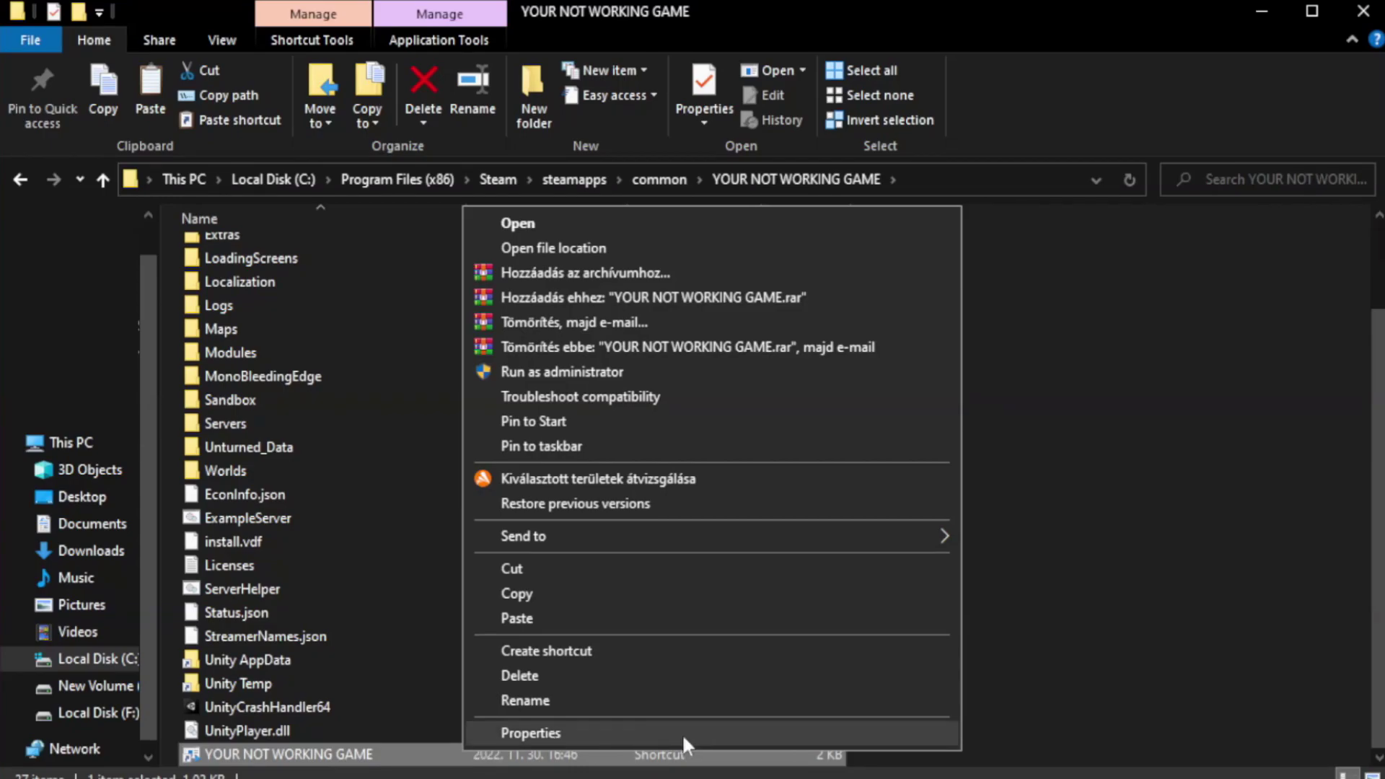
left_click(706, 732)
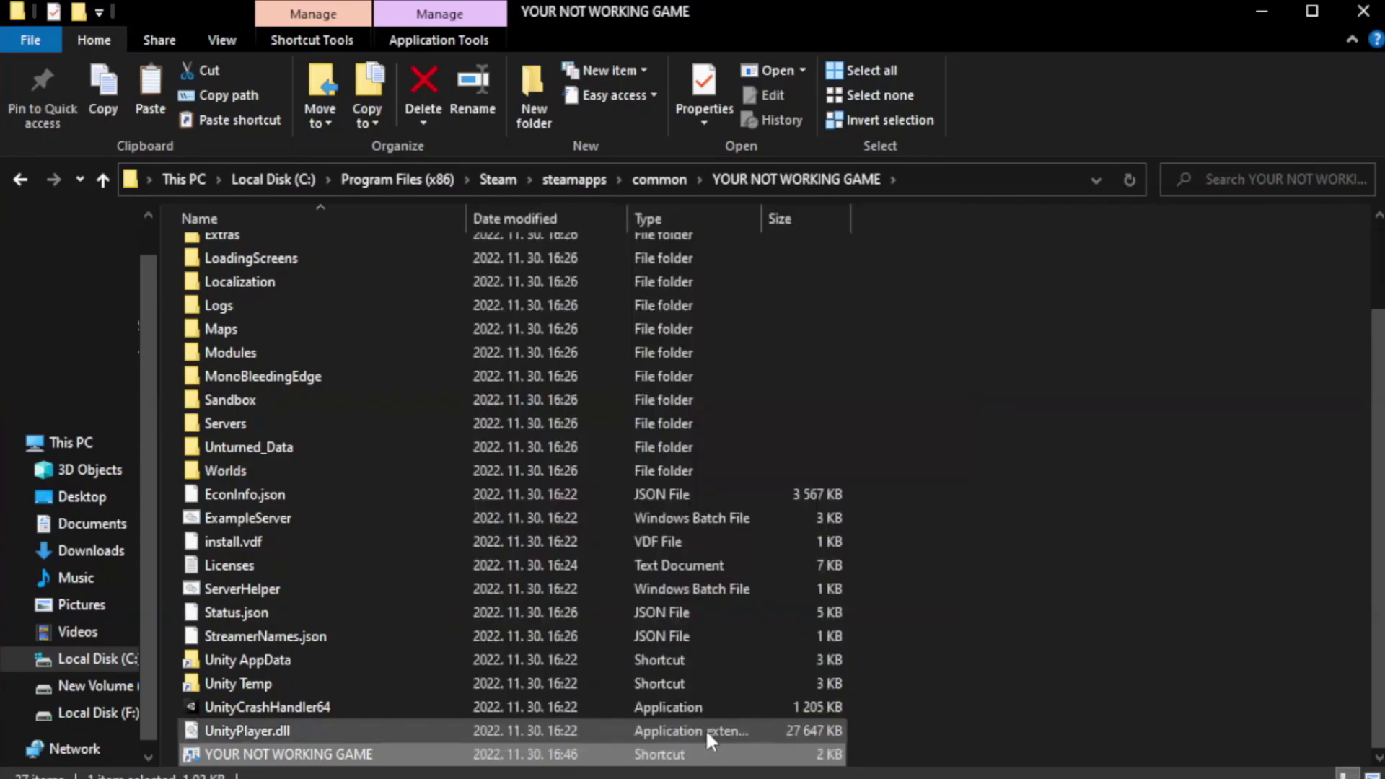
Step: Set the shortcut to Windows 8 compatibility mode, run as administrator, fullscreen optimizations disabled, and apply
left_click_drag(694, 396, 697, 146)
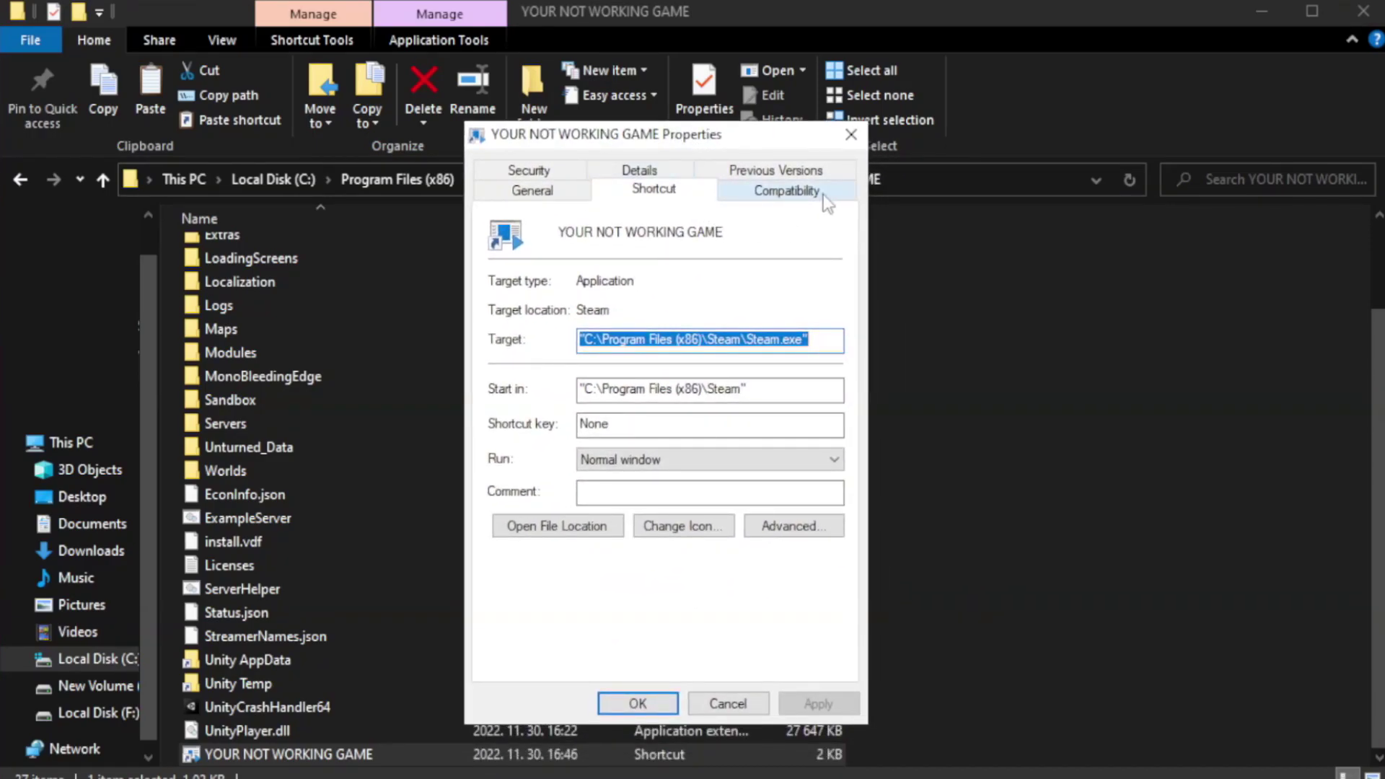
left_click(779, 197)
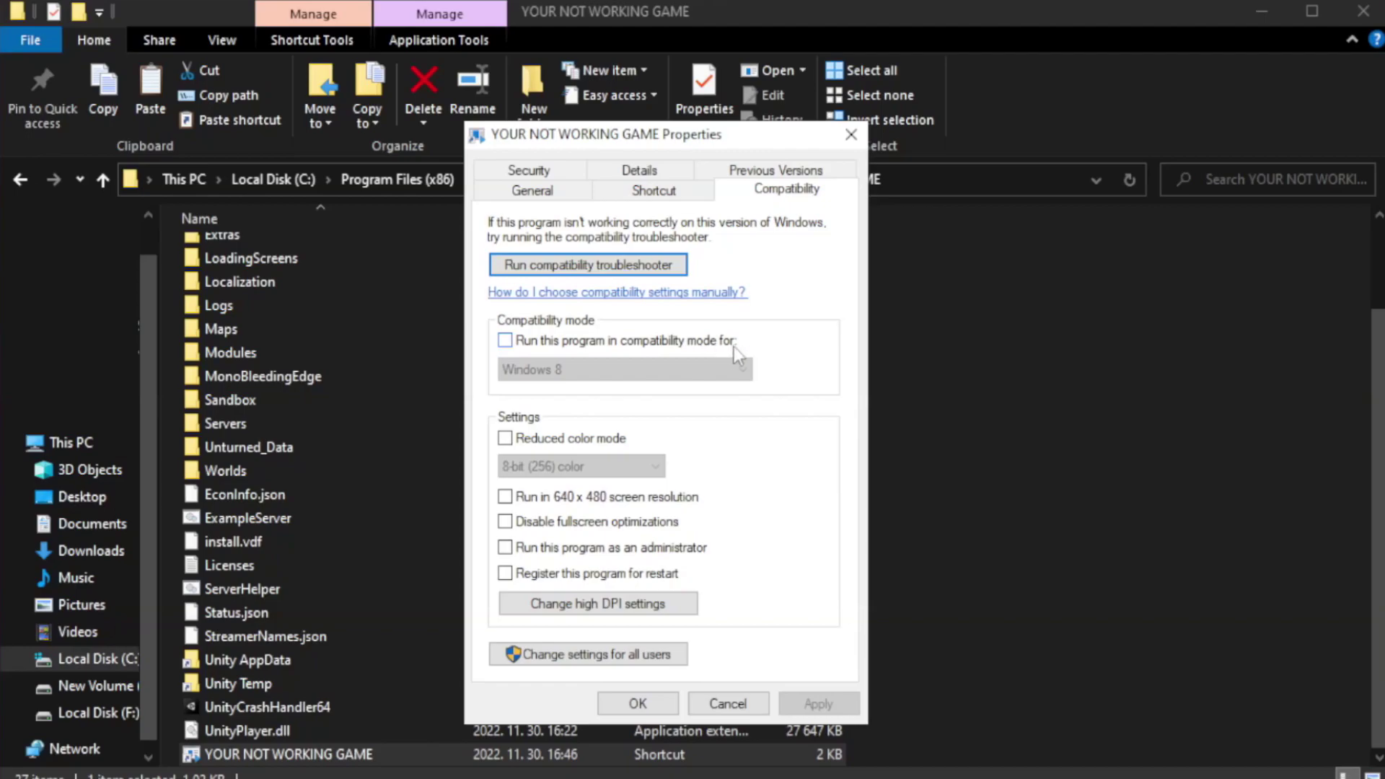
left_click(548, 342)
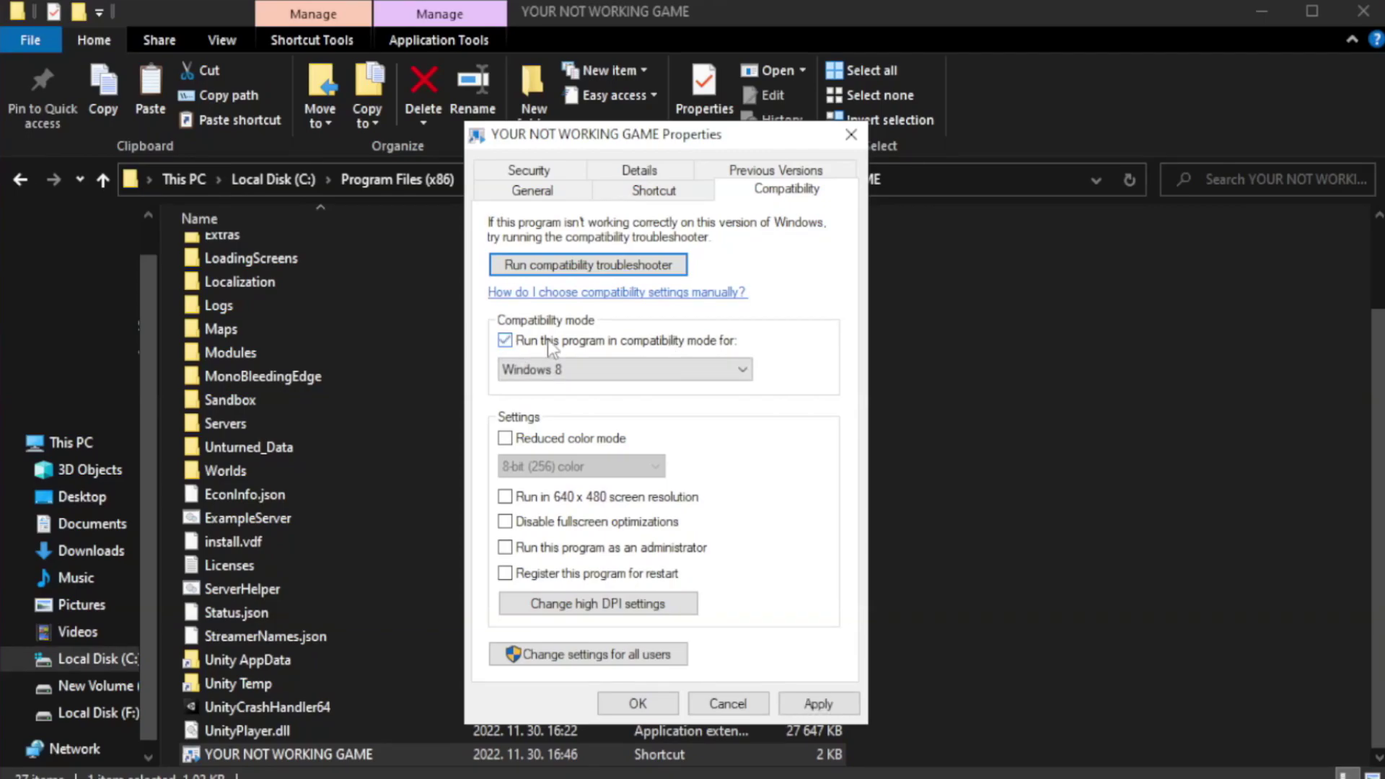
left_click(610, 368)
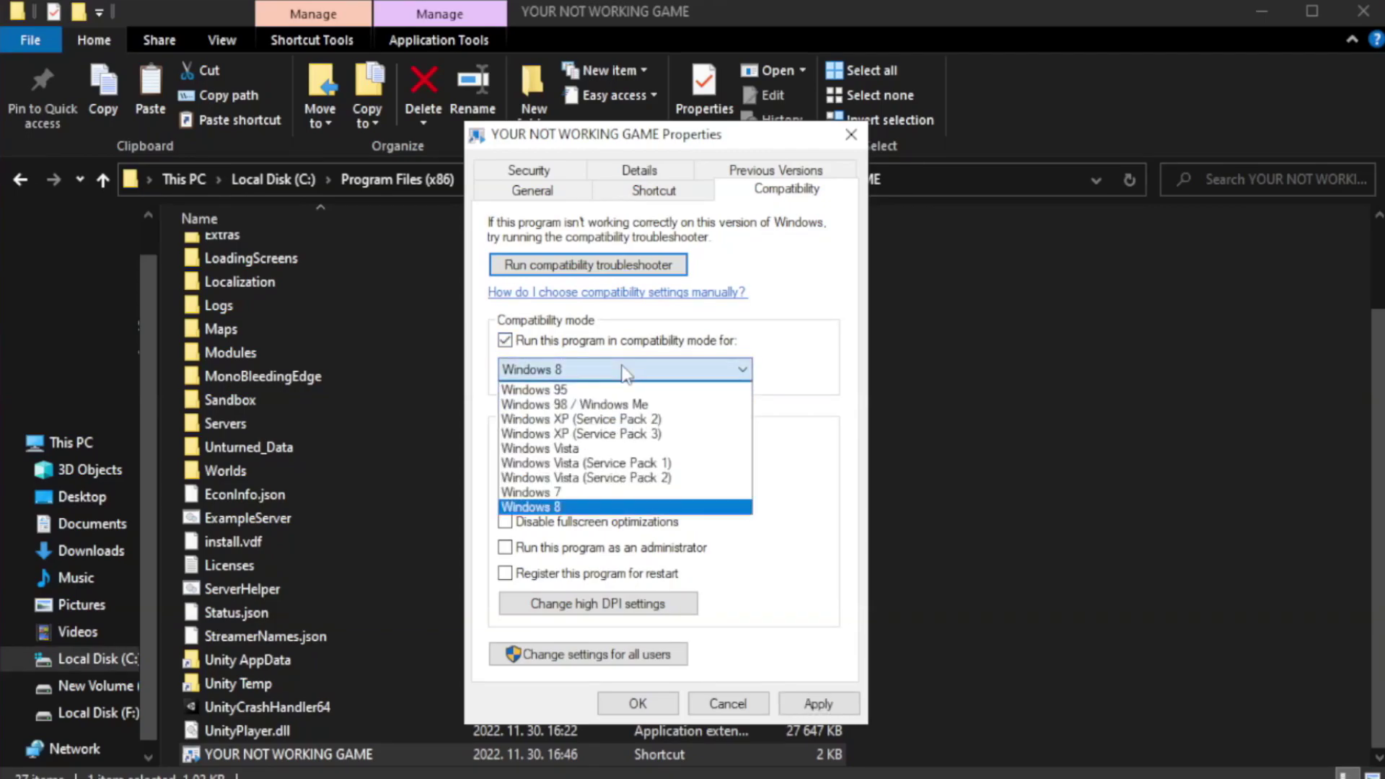
left_click(585, 507)
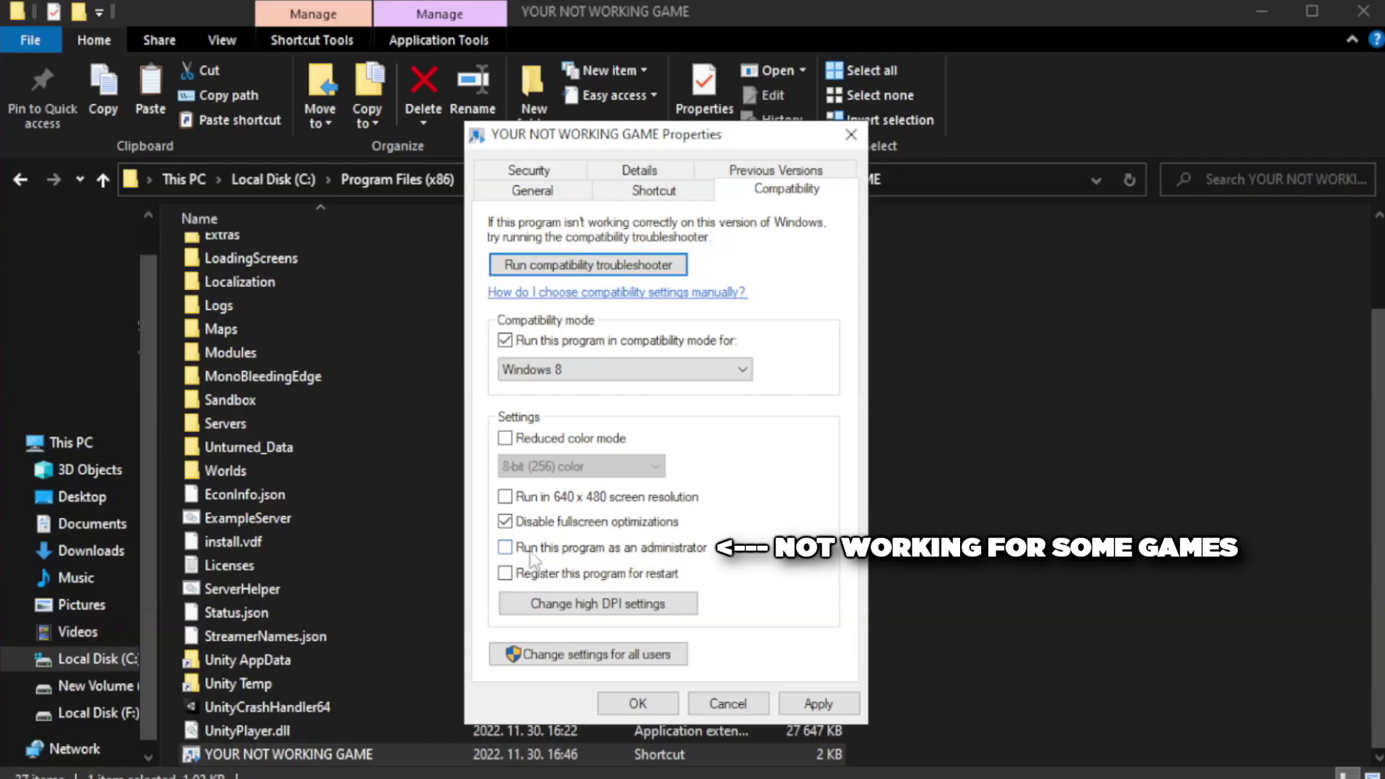
left_click(545, 559)
left_click(813, 705)
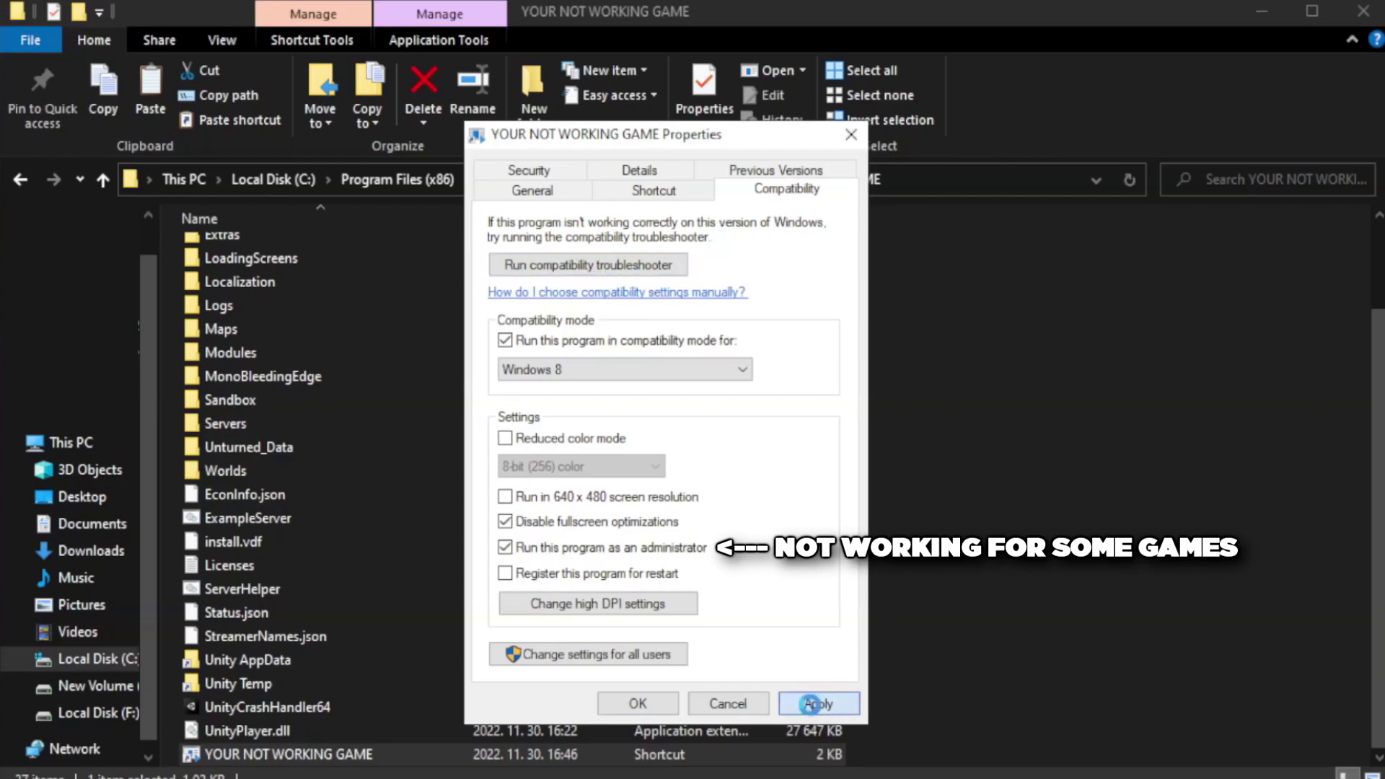
left_click(636, 705)
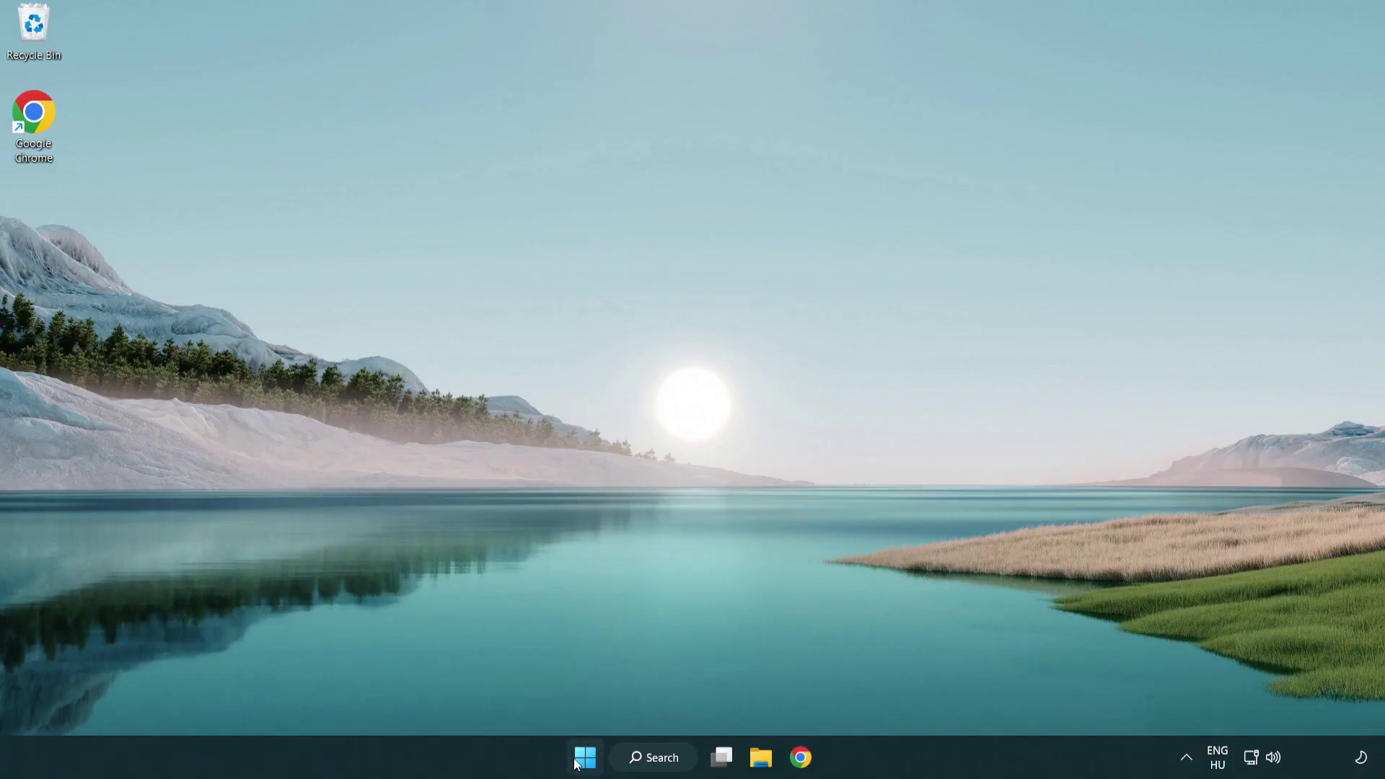
Step: Launch Task Manager from the Start button's right-click menu
right_click(584, 762)
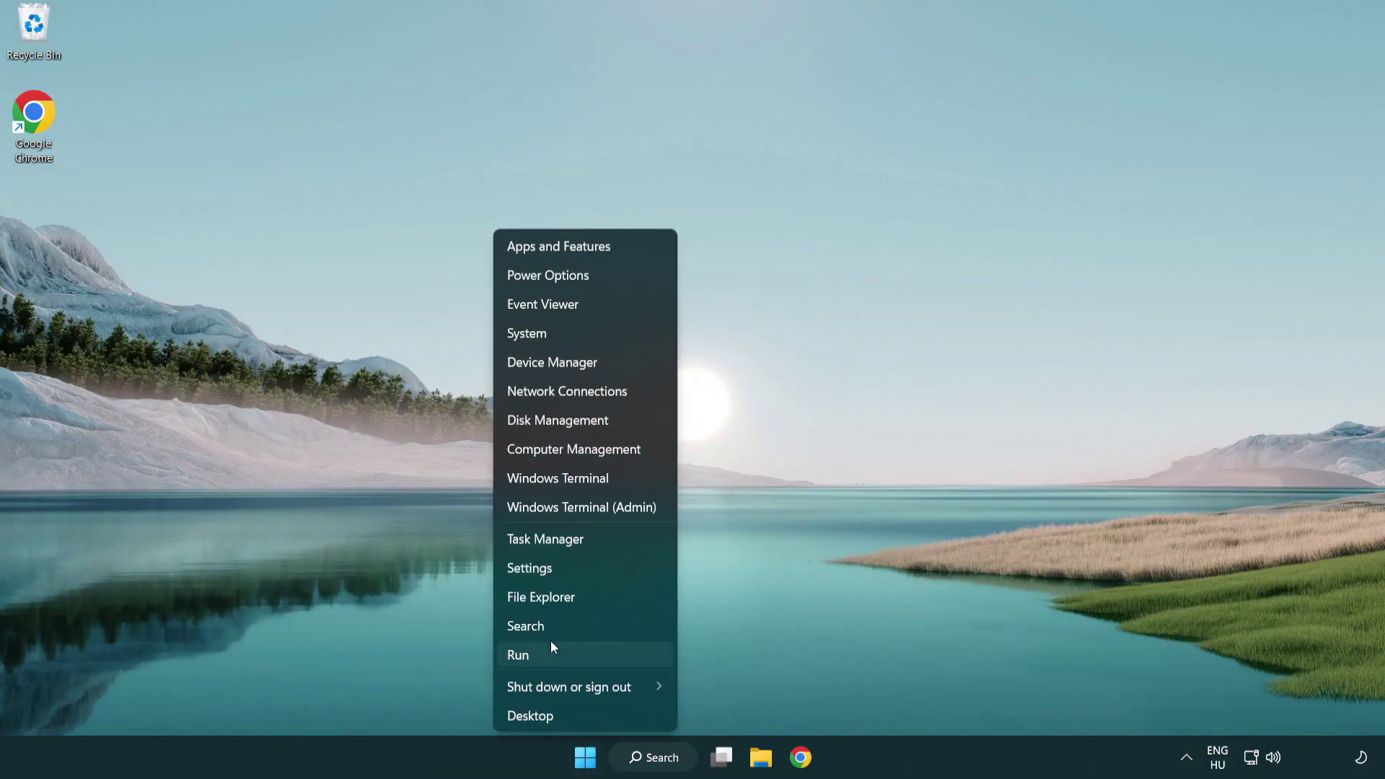
left_click(611, 546)
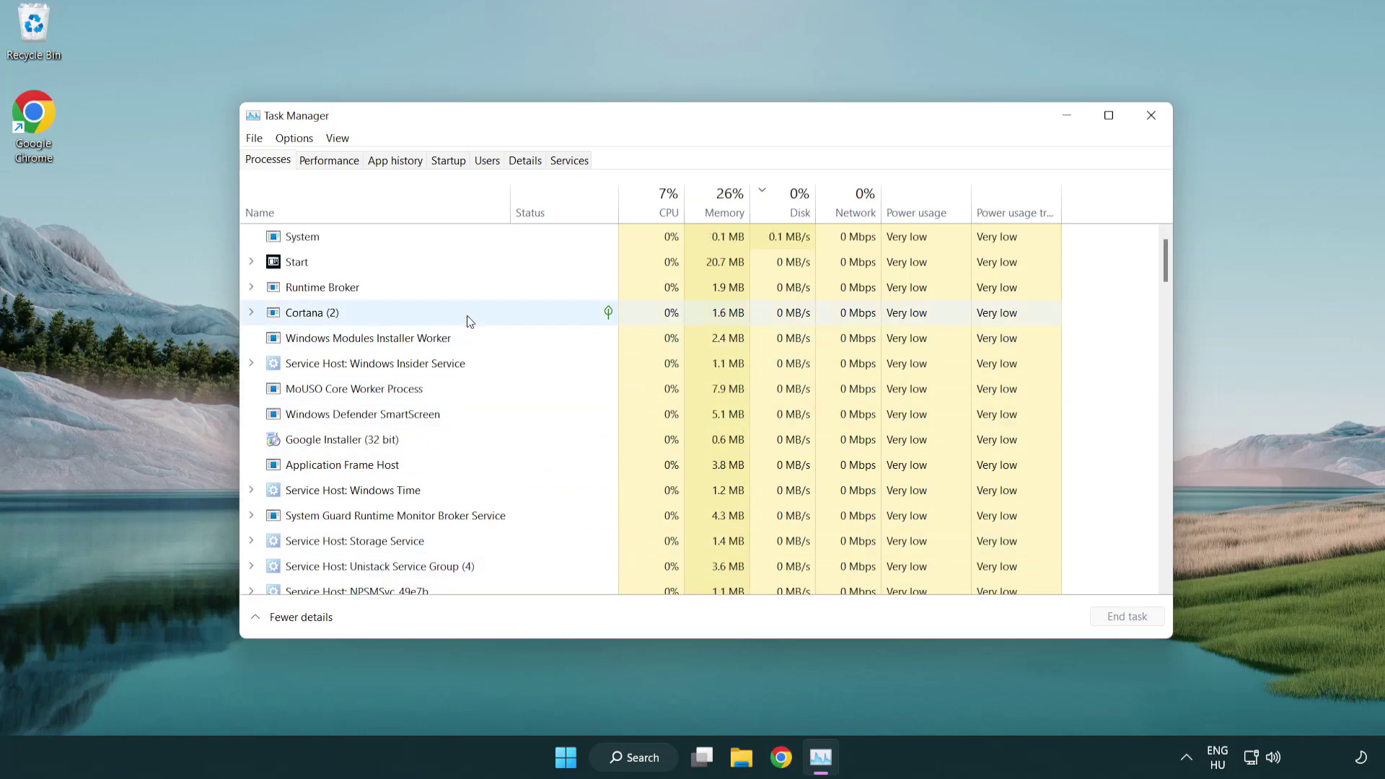
Step: Disable the Terminal and Phone Link apps on the Startup tab
left_click(450, 162)
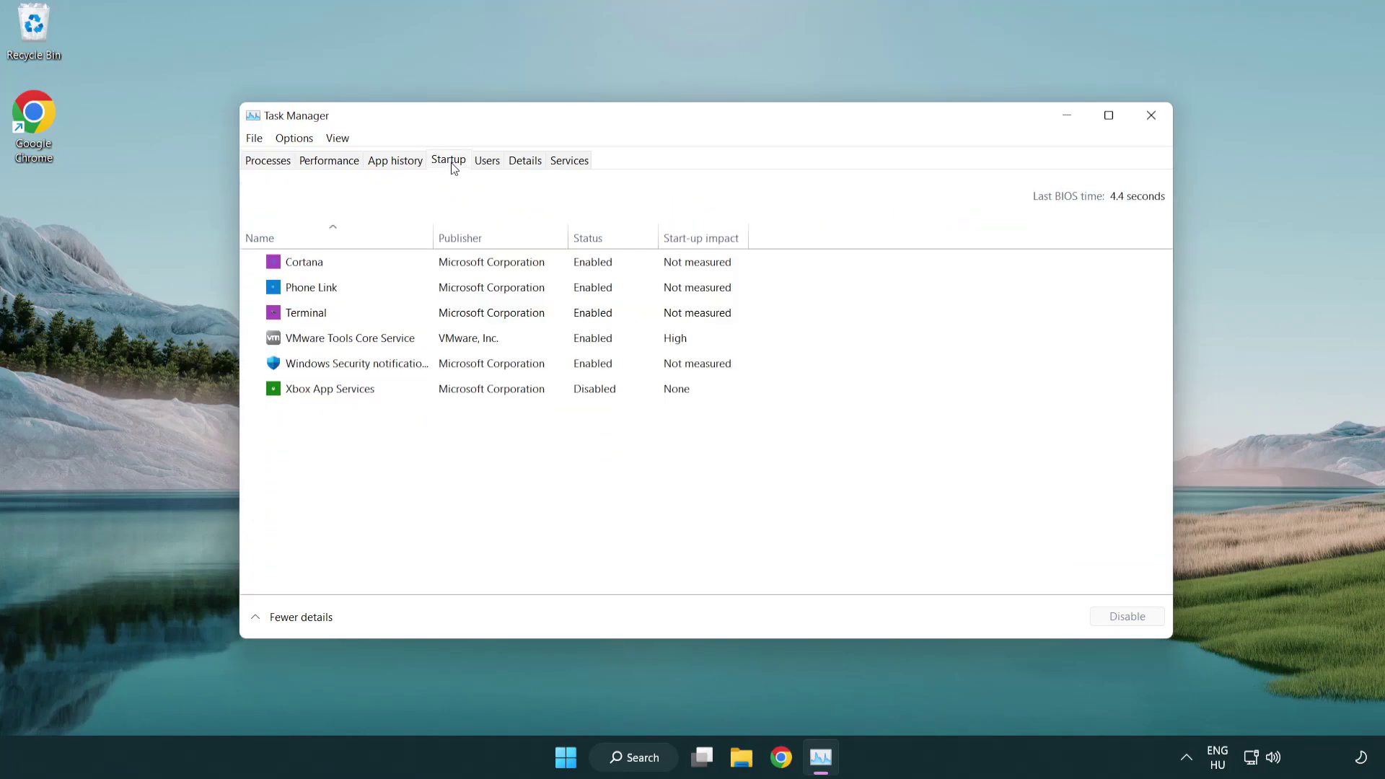
left_click(452, 314)
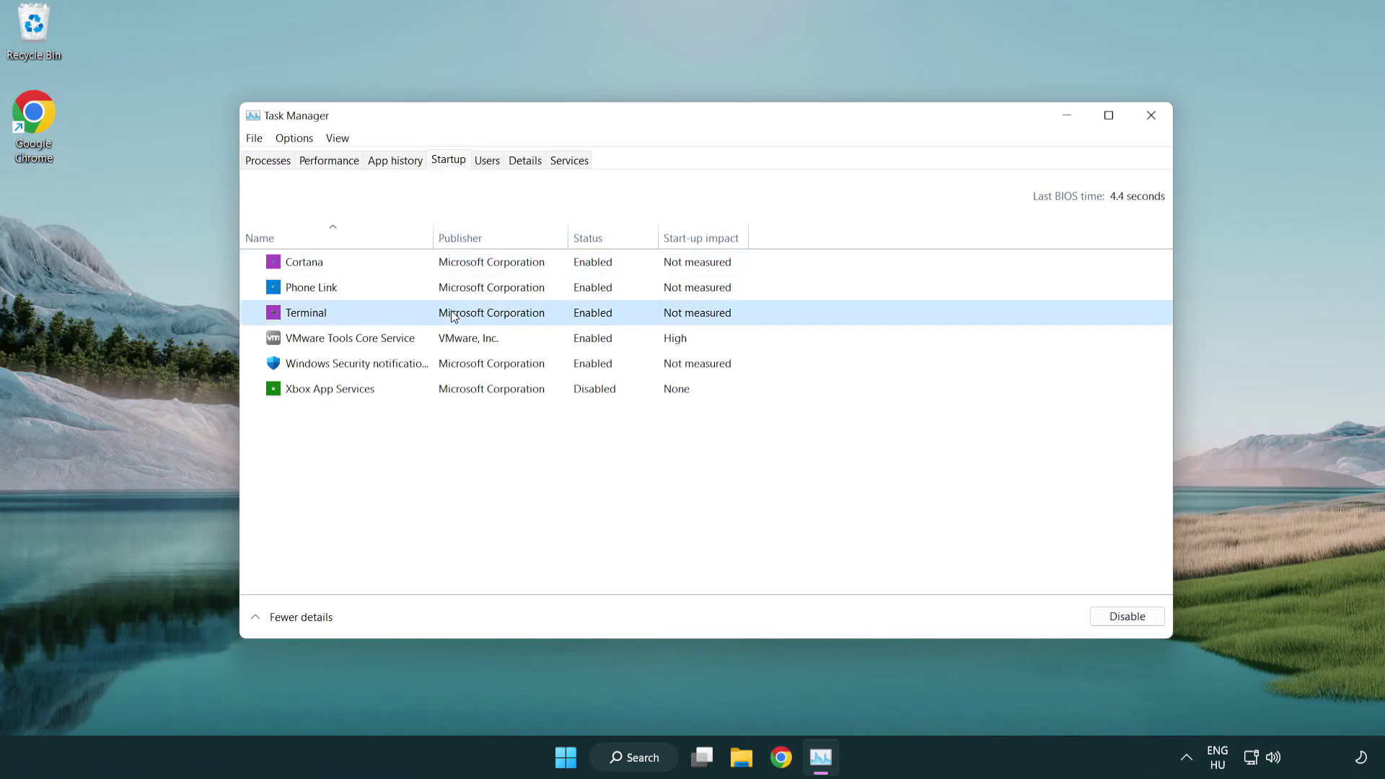
left_click(1125, 616)
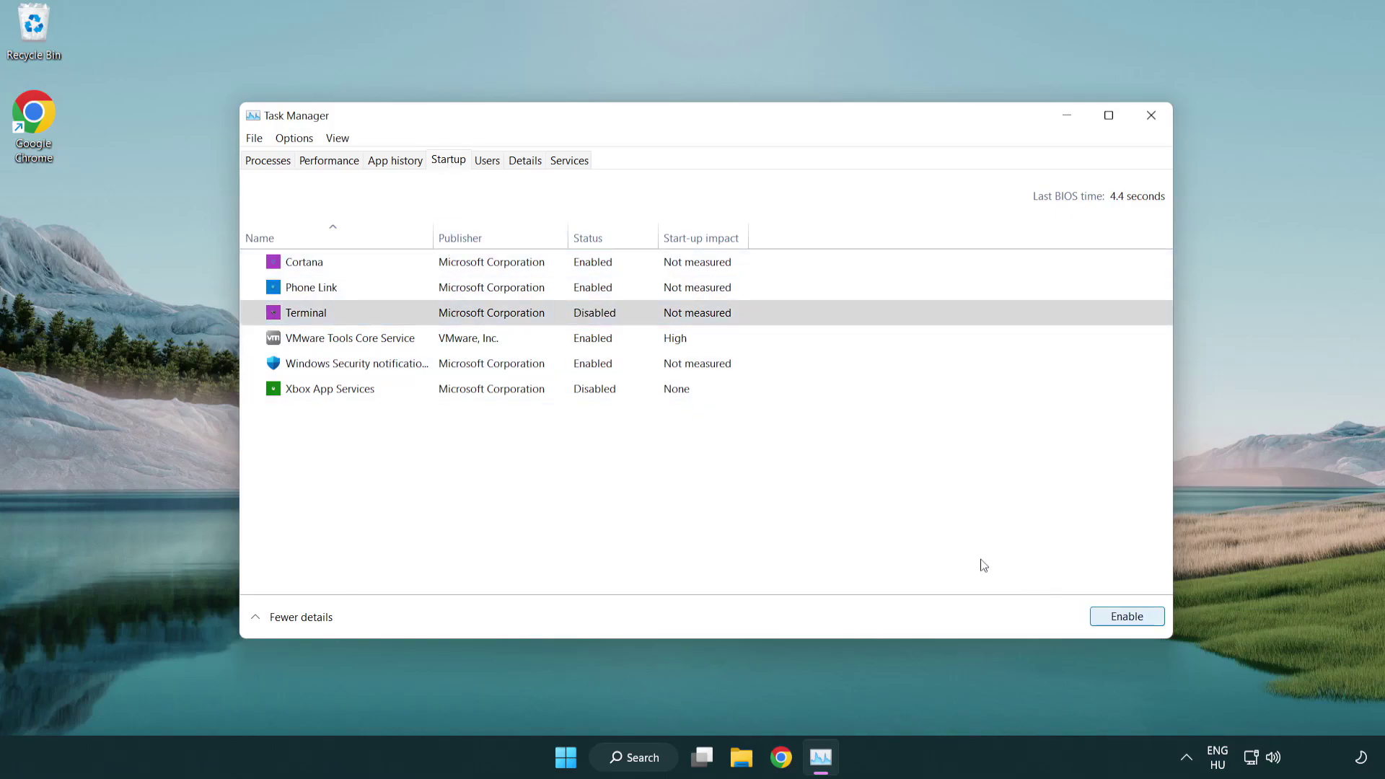
left_click(574, 288)
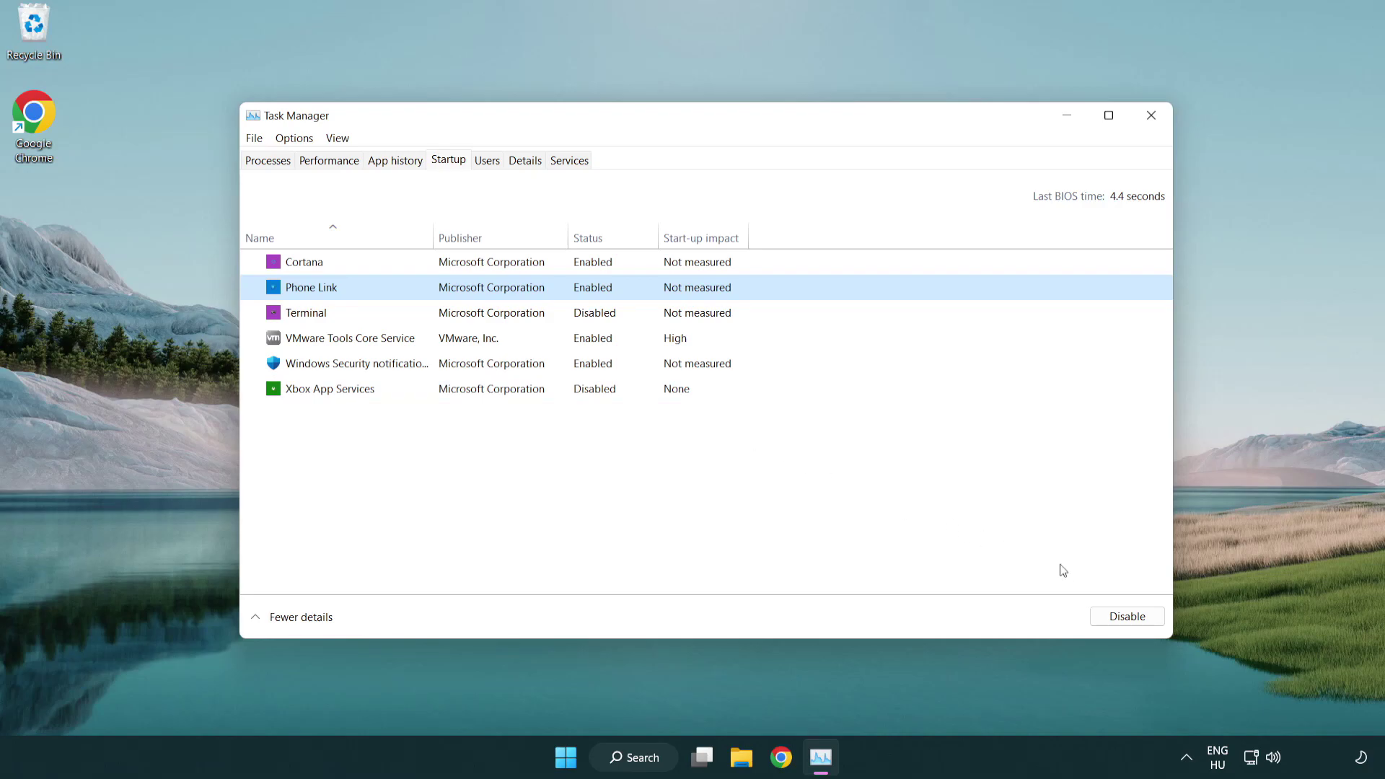
left_click(1126, 615)
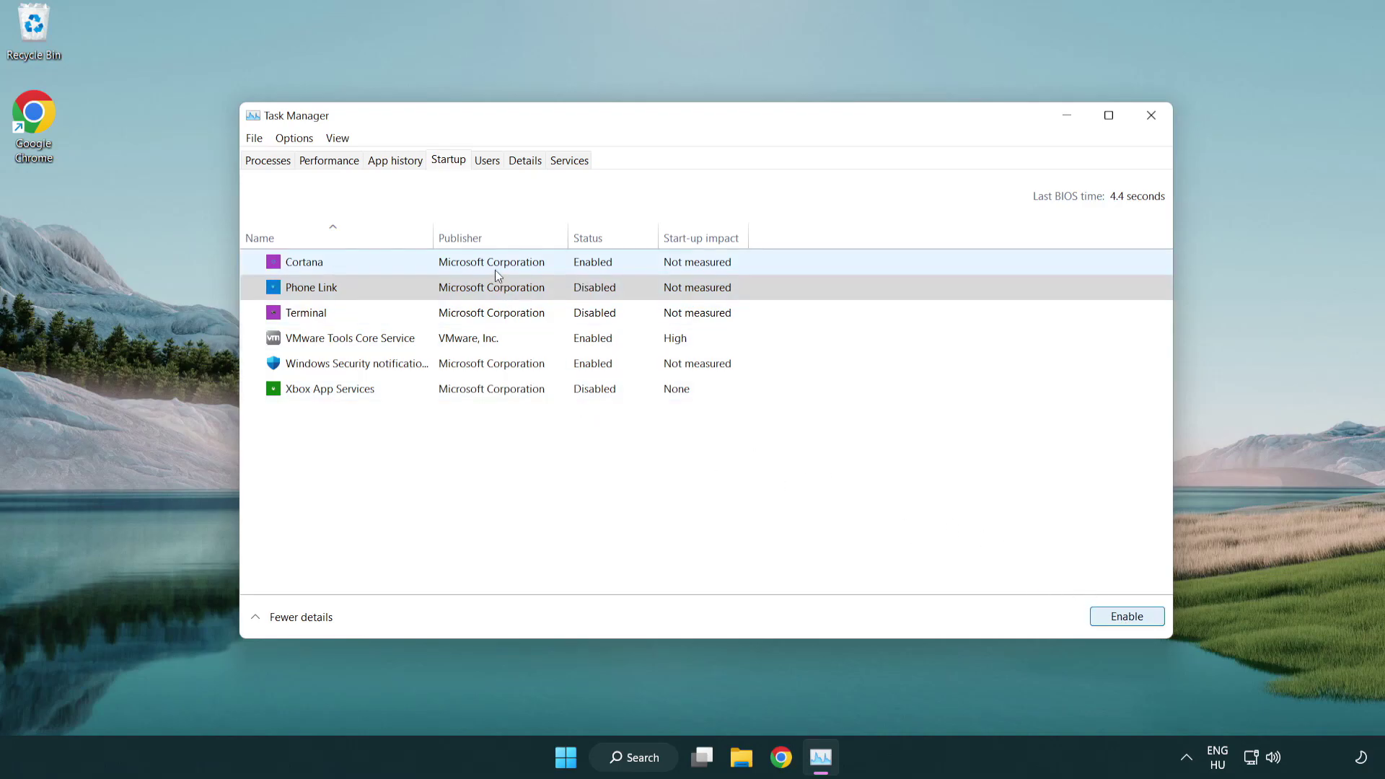
Step: Disable Cortana and Windows Security notifications at startup, then close Task Manager
left_click(495, 270)
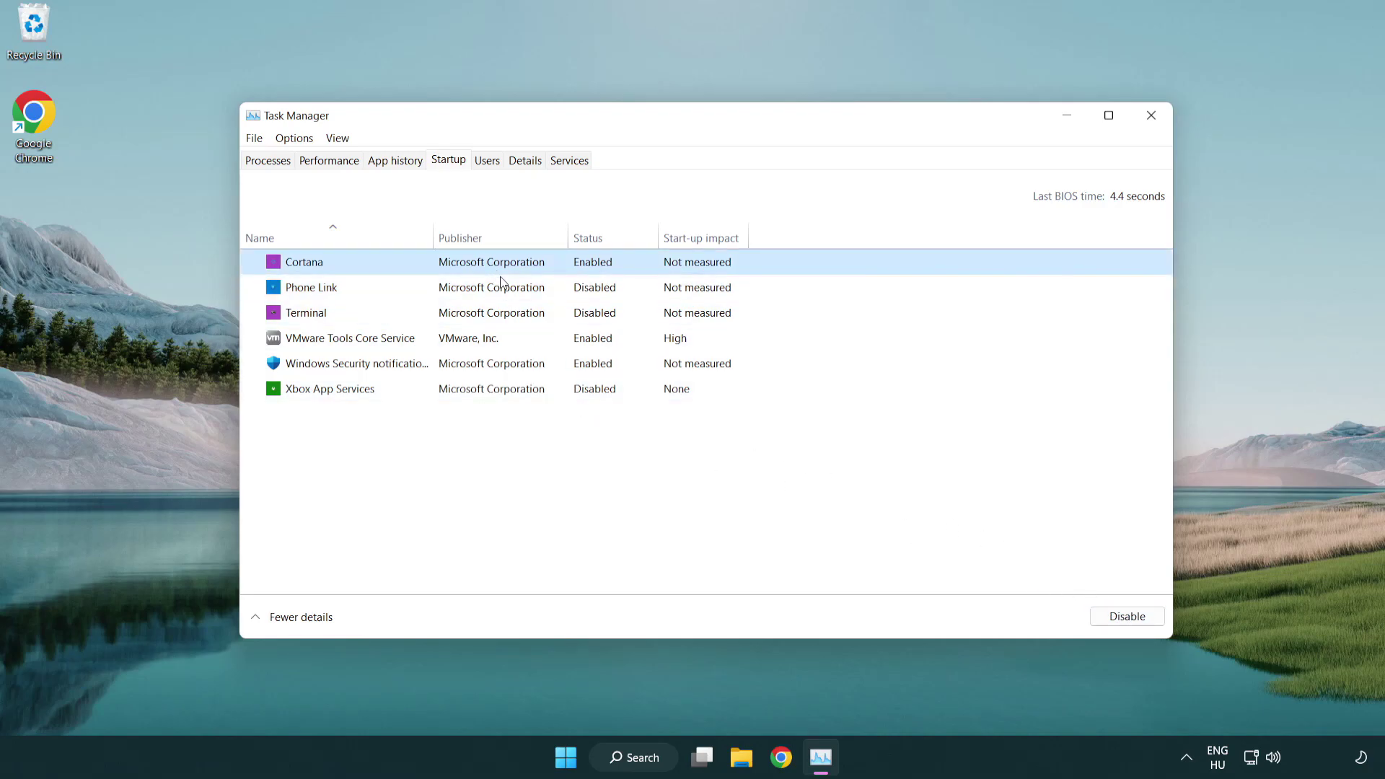
left_click(1099, 612)
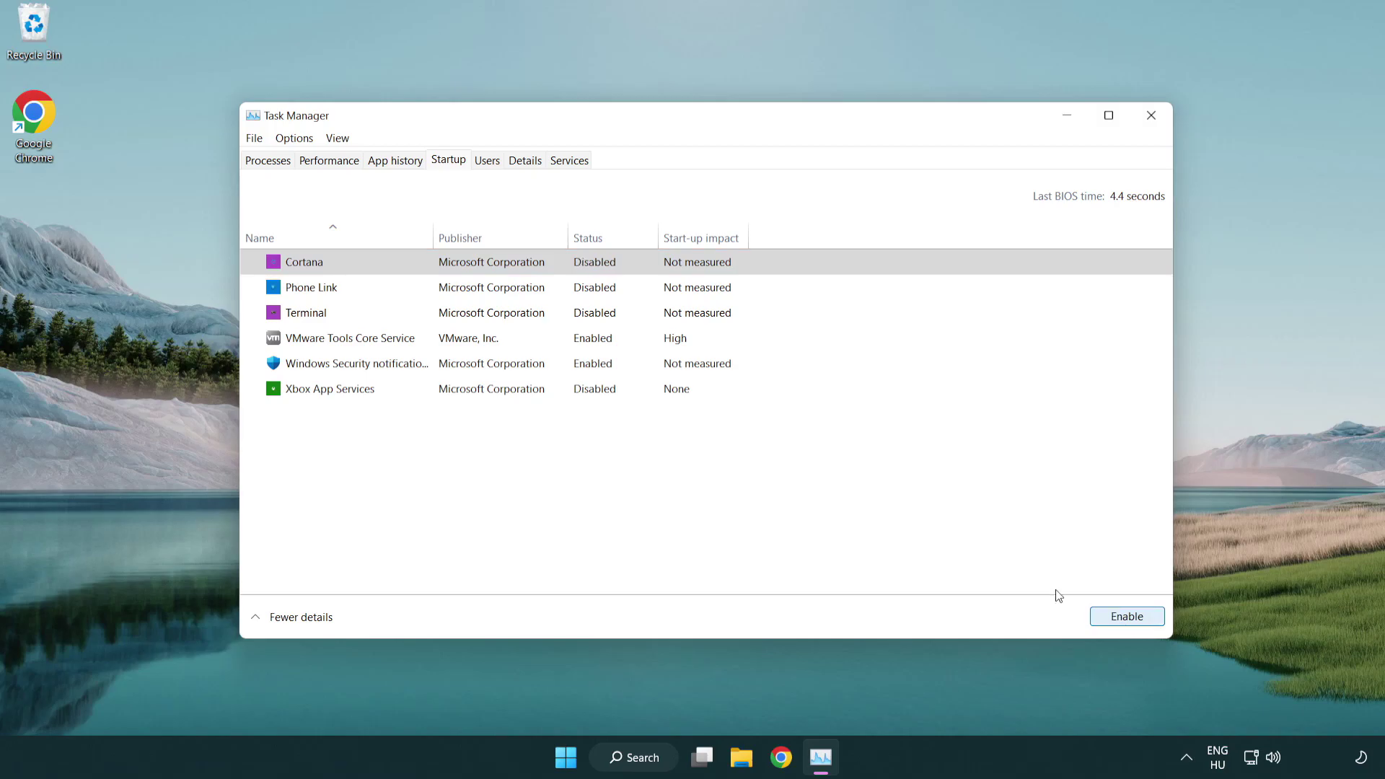
left_click(657, 373)
left_click(1093, 615)
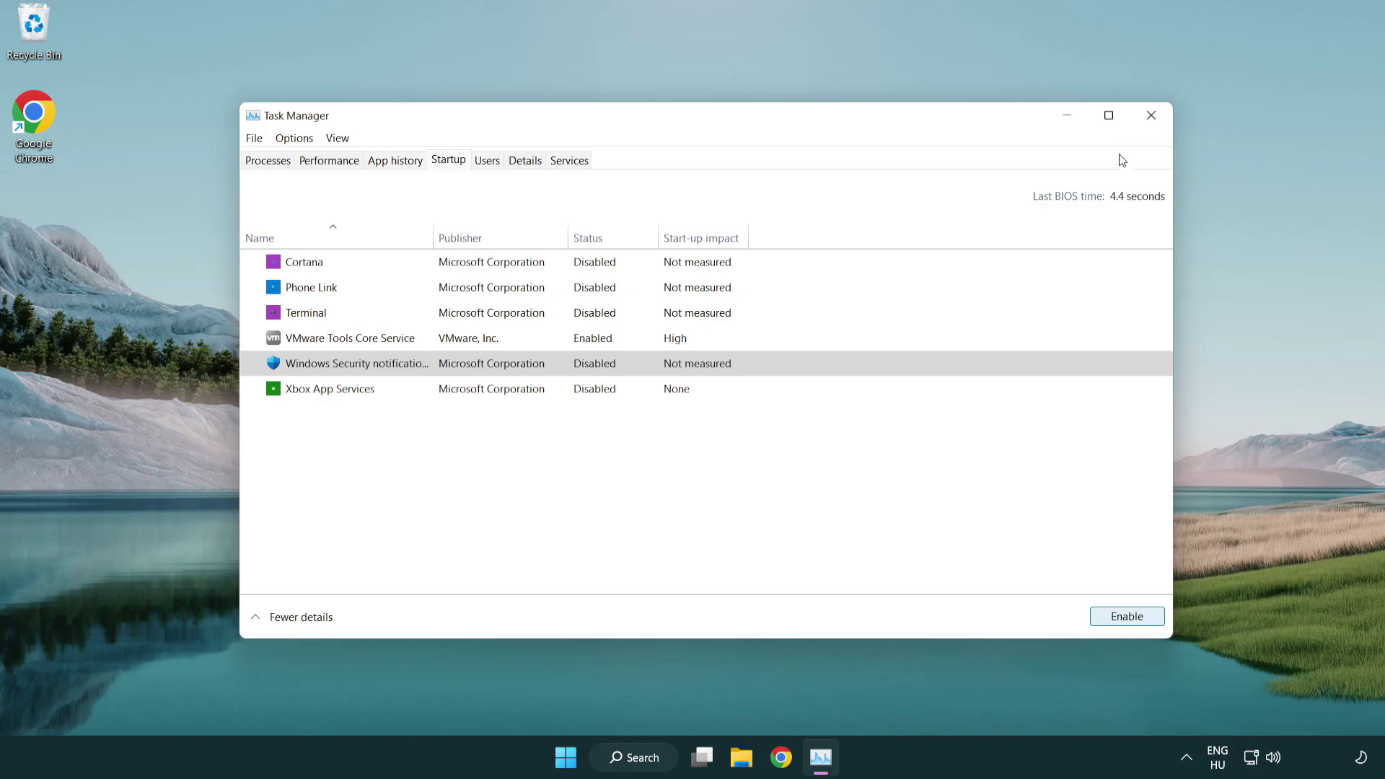
left_click(1154, 124)
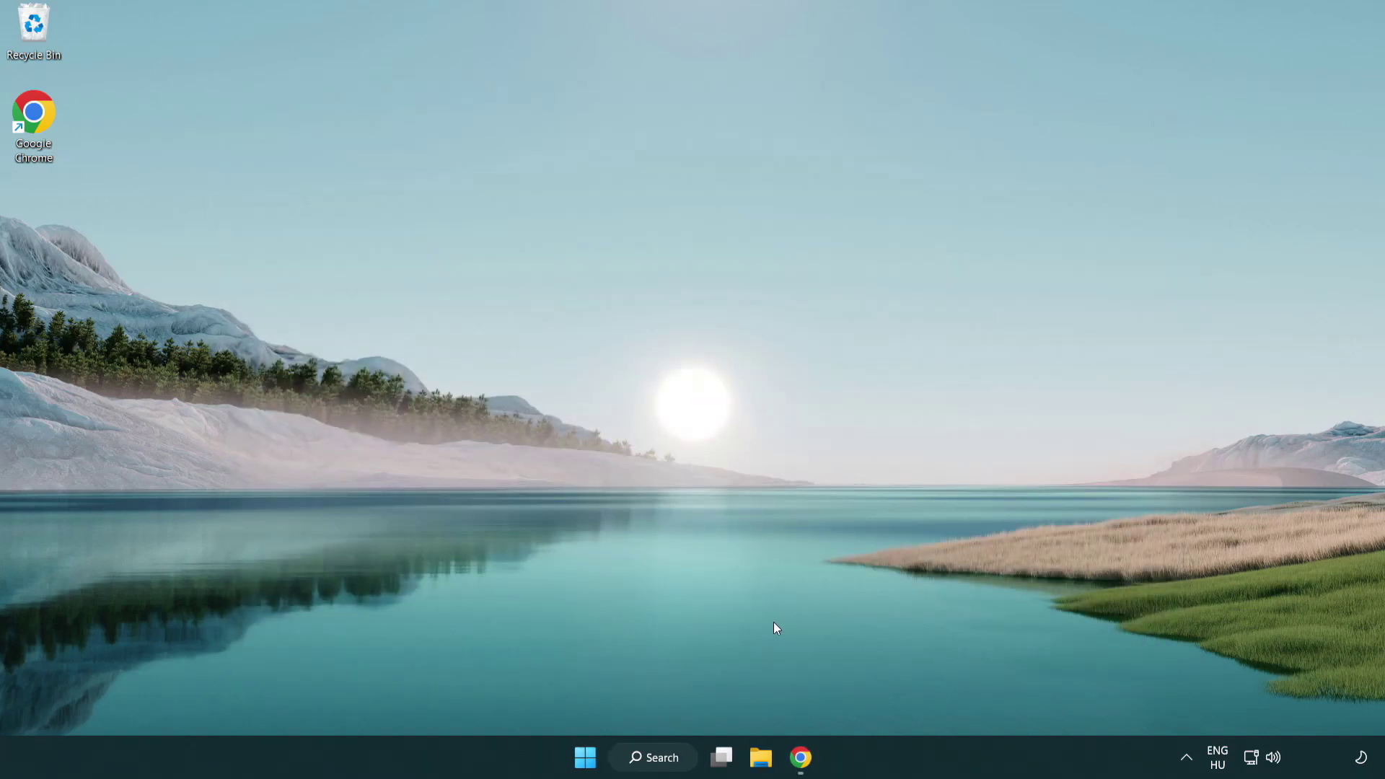
Step: Download dxwebsetup.exe from Chrome's DirectX End-User Runtime page and launch it
left_click(801, 756)
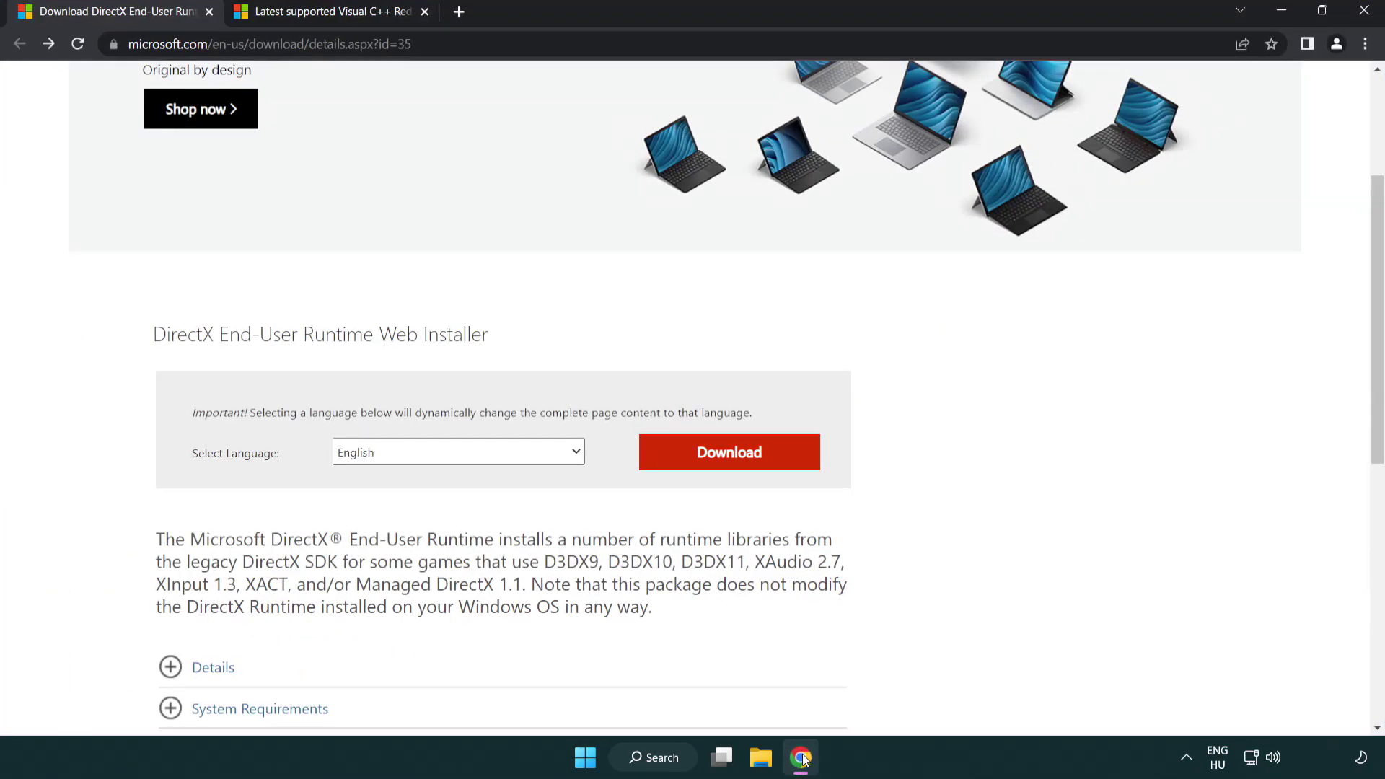
scroll(591, 644, "up", 2)
left_click(216, 44)
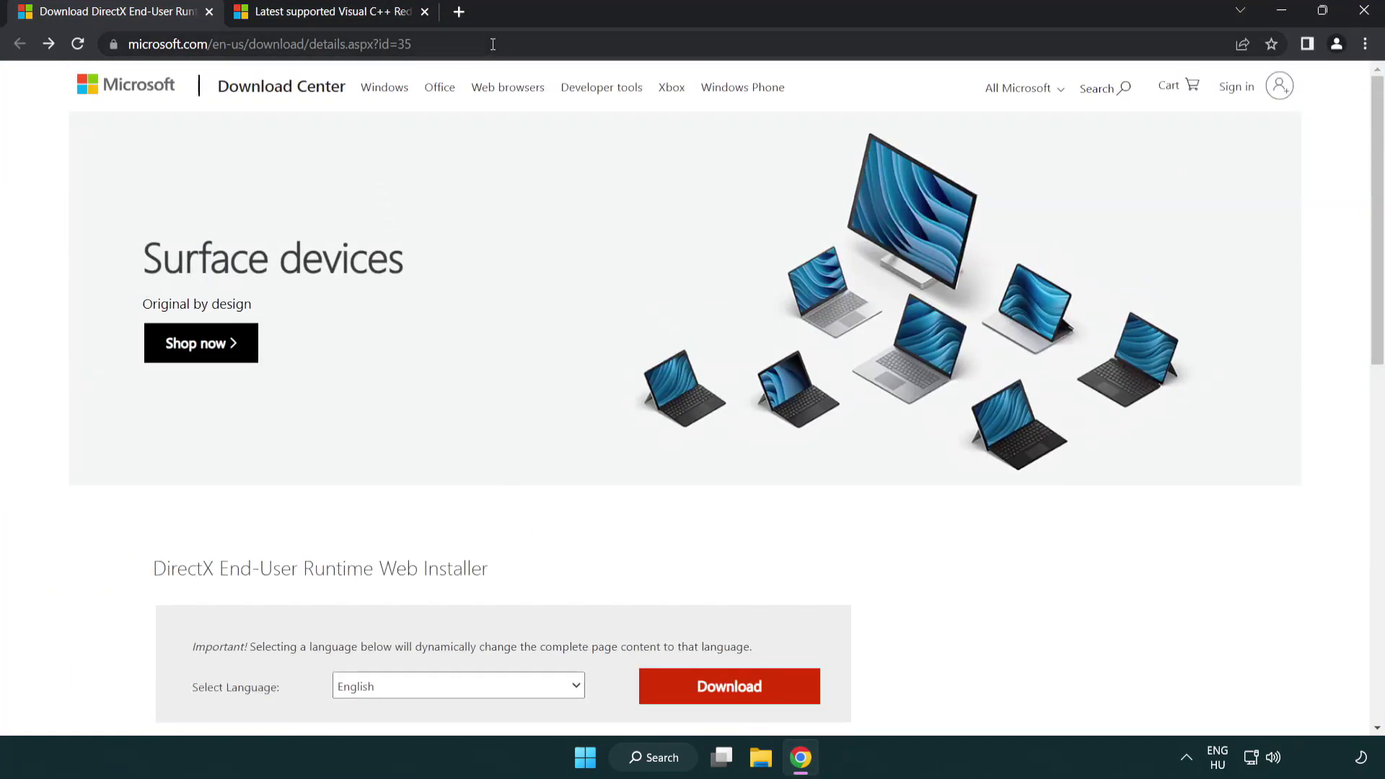
left_click(1325, 313)
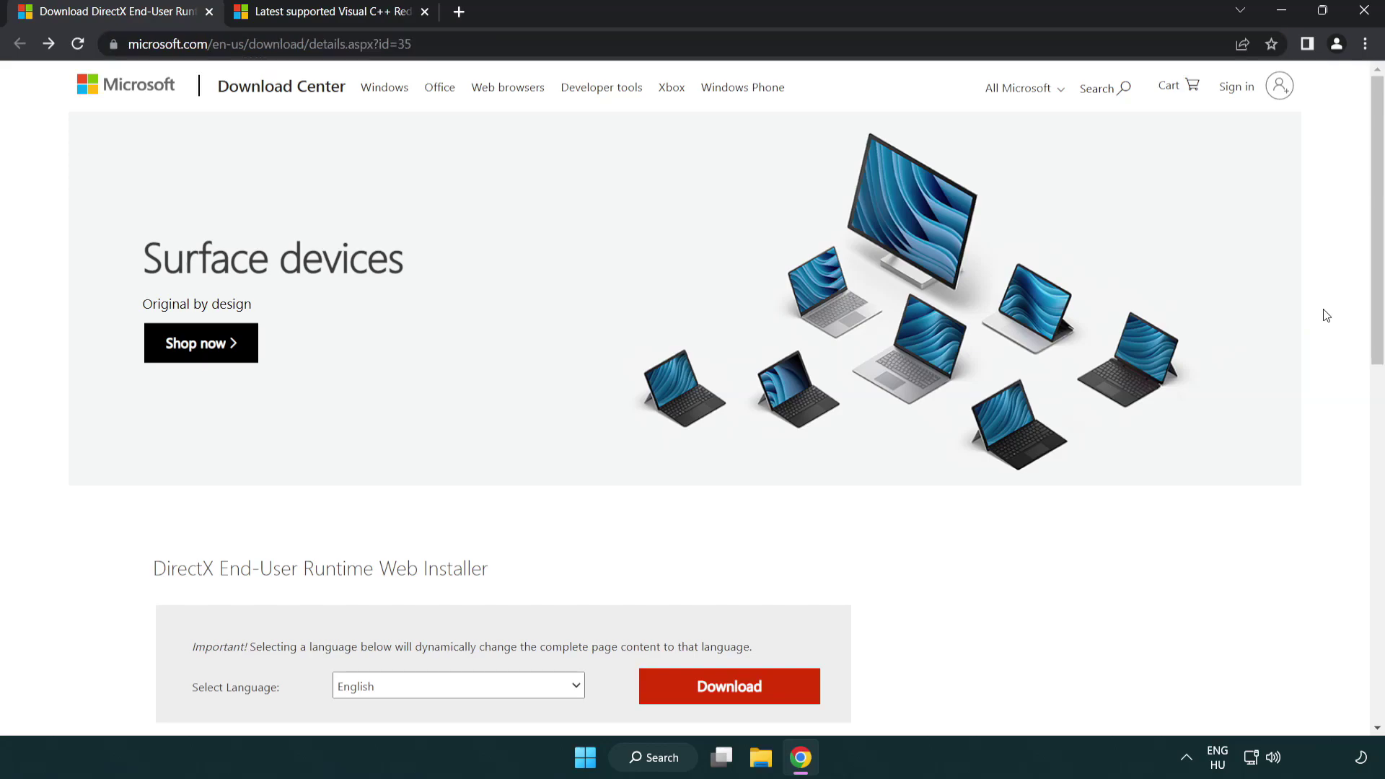
left_click_drag(1376, 313, 1374, 399)
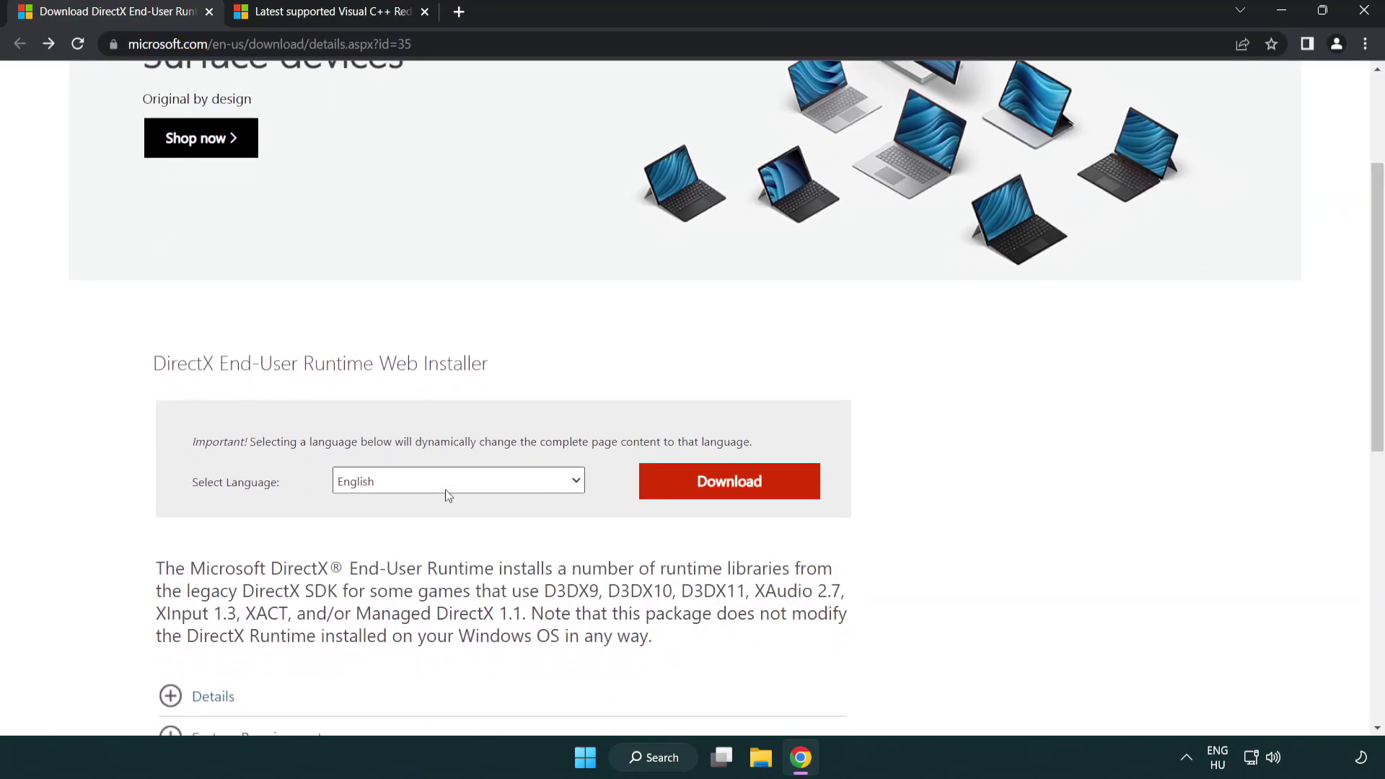
left_click(734, 493)
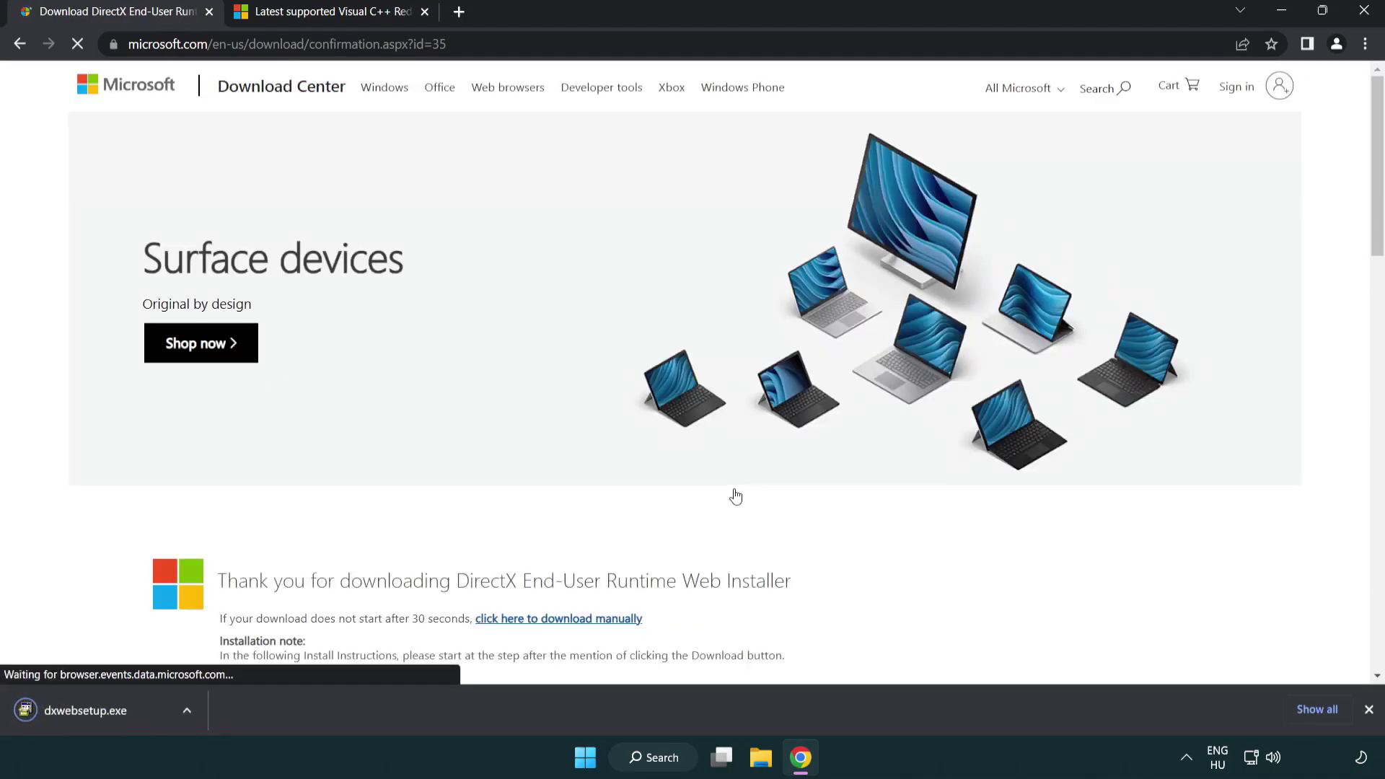
left_click(90, 713)
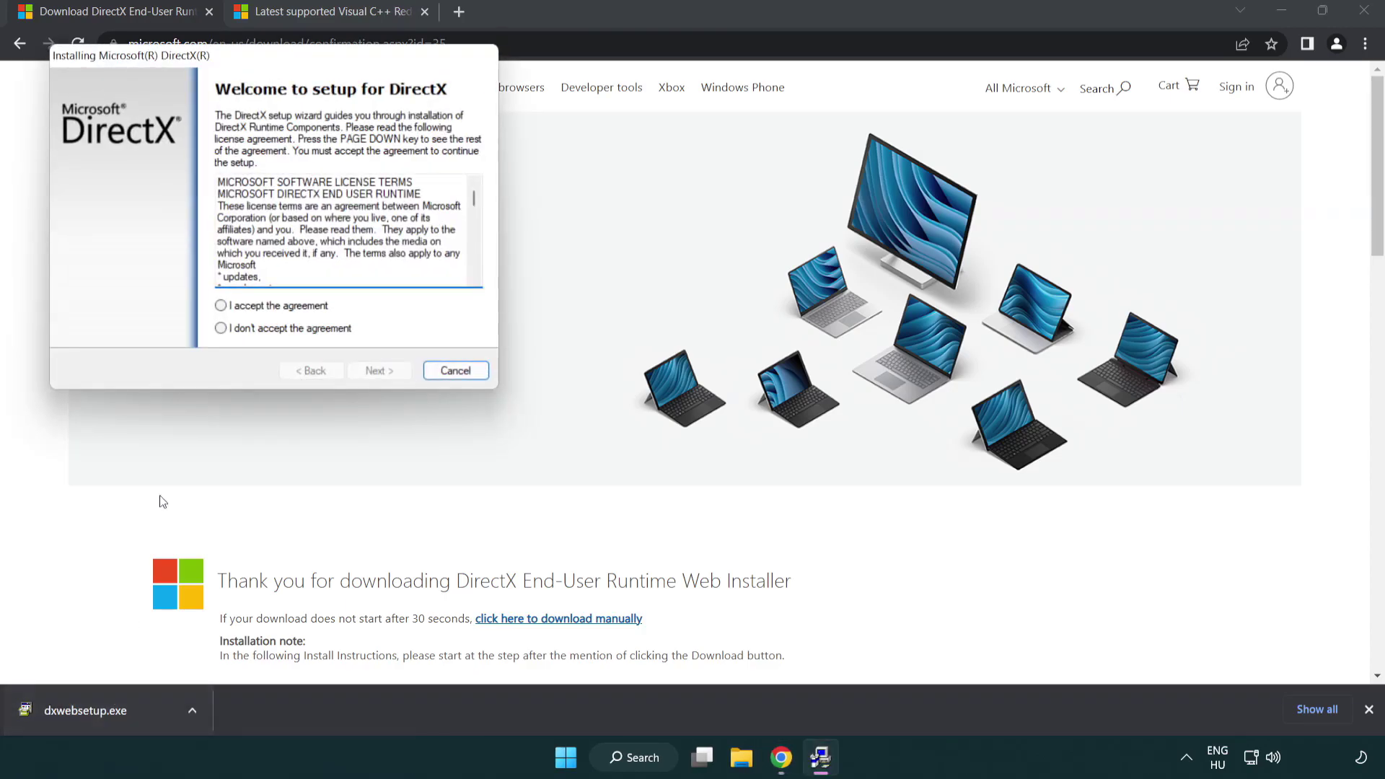
Step: Accept the DirectX license, skip the Bing Bar, and finish the already-up-to-date setup
left_click_drag(208, 64, 606, 216)
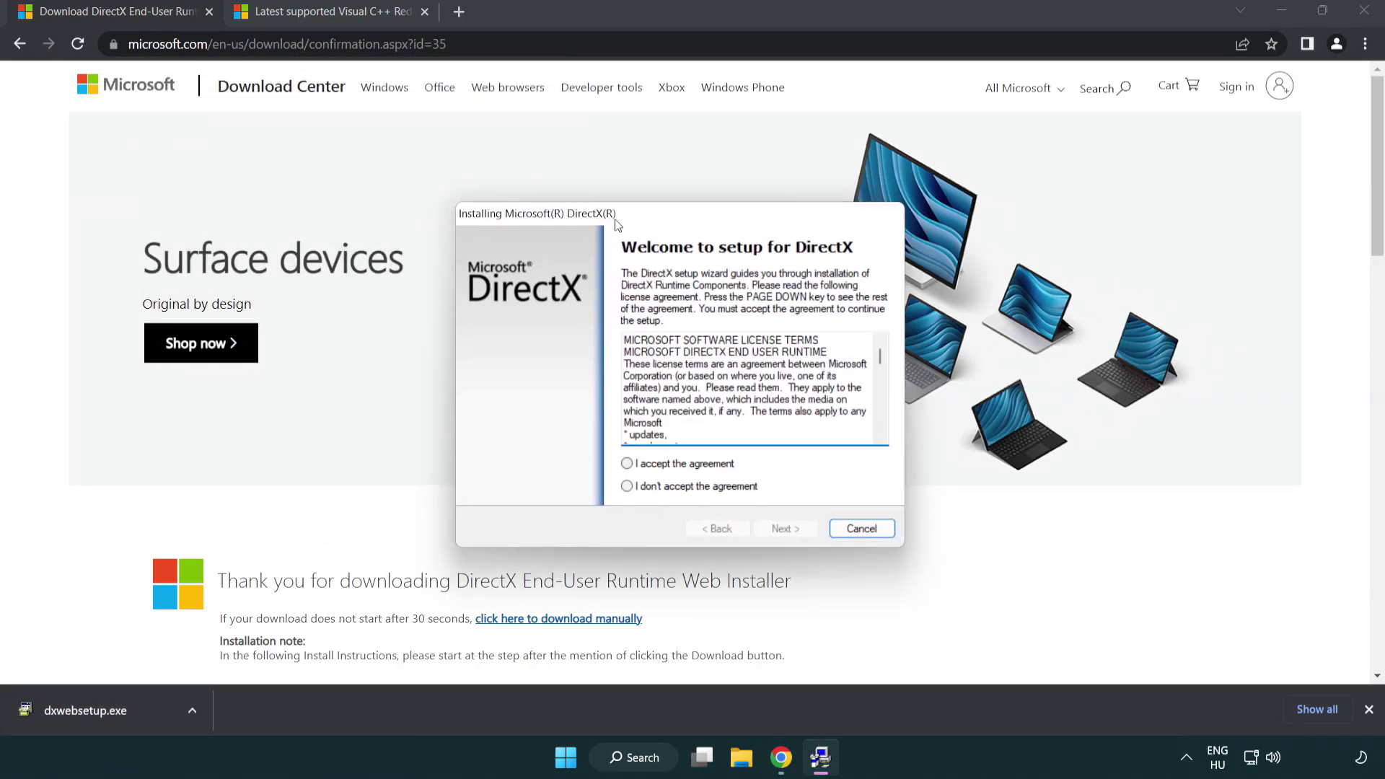
left_click_drag(876, 351, 837, 460)
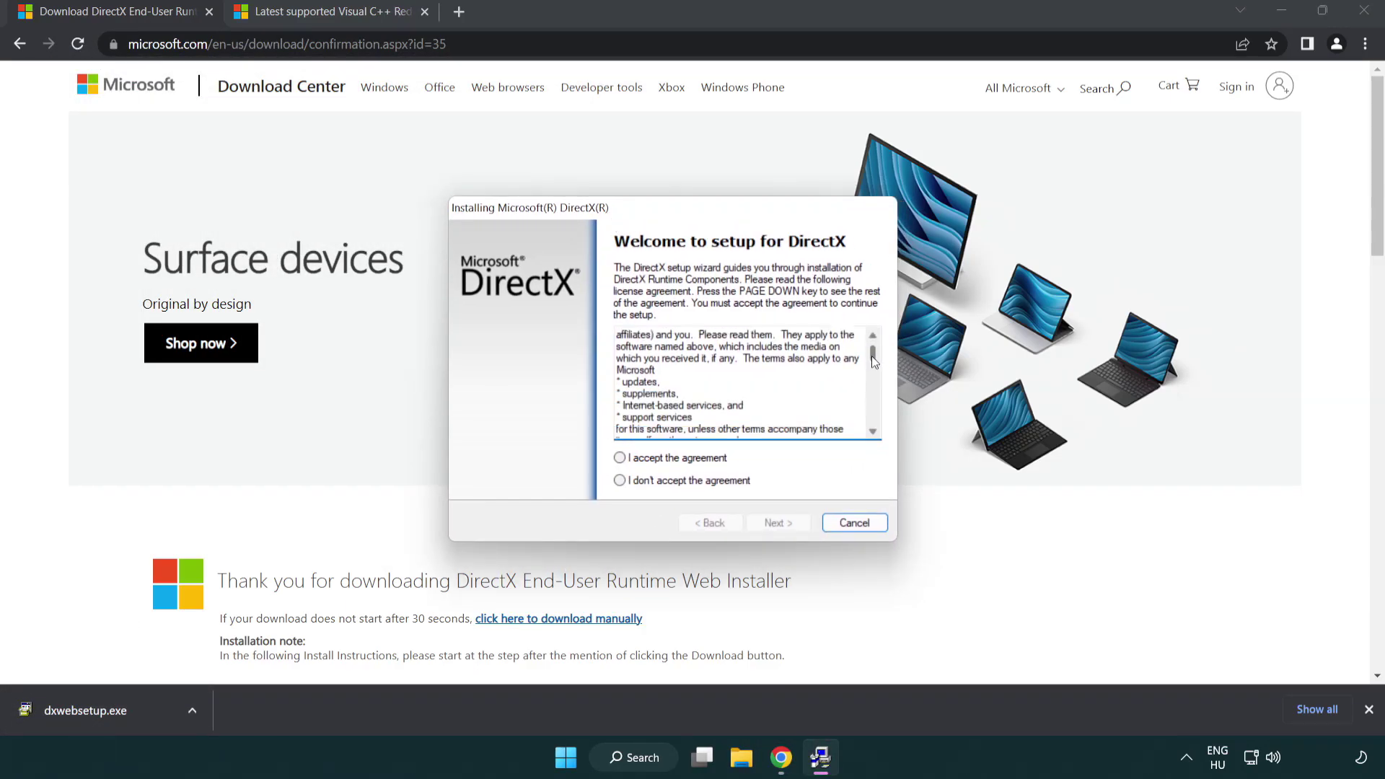
left_click(619, 459)
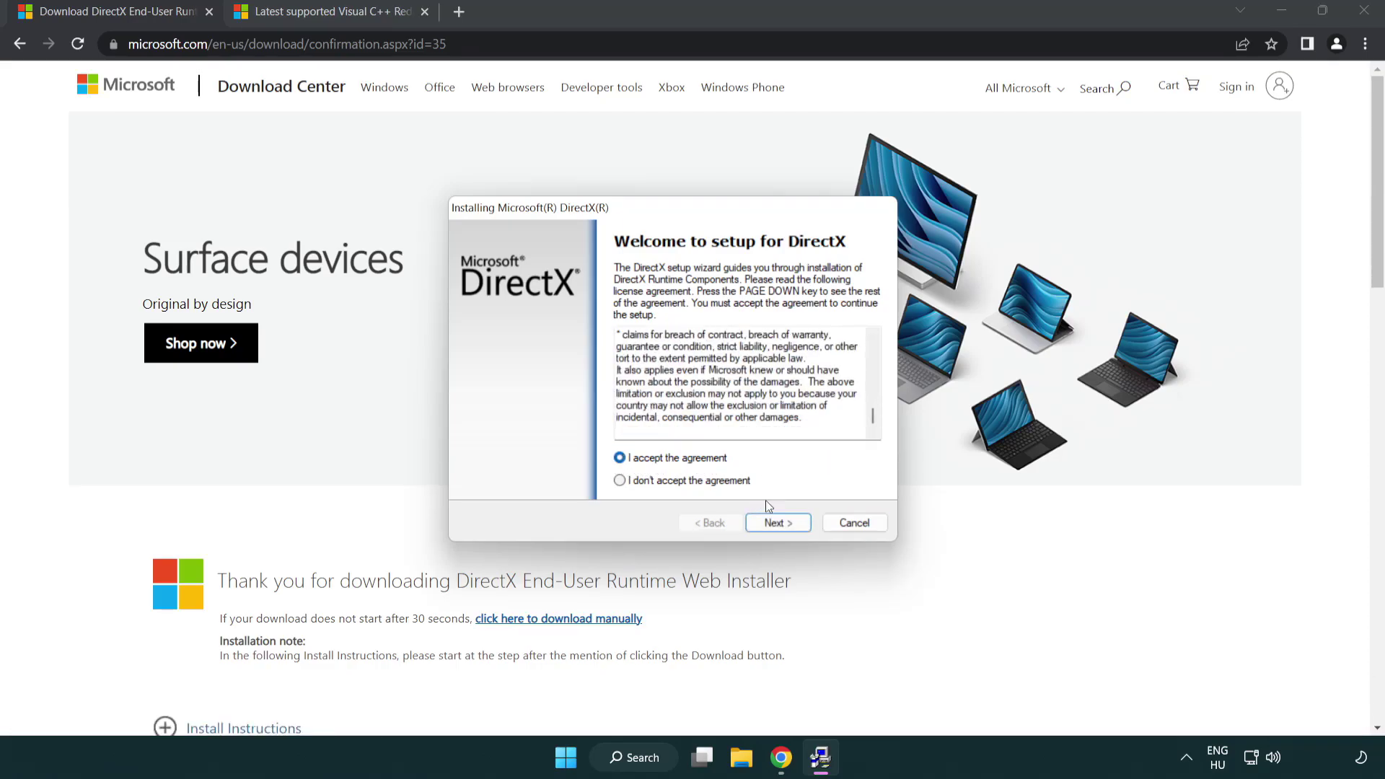
left_click(780, 525)
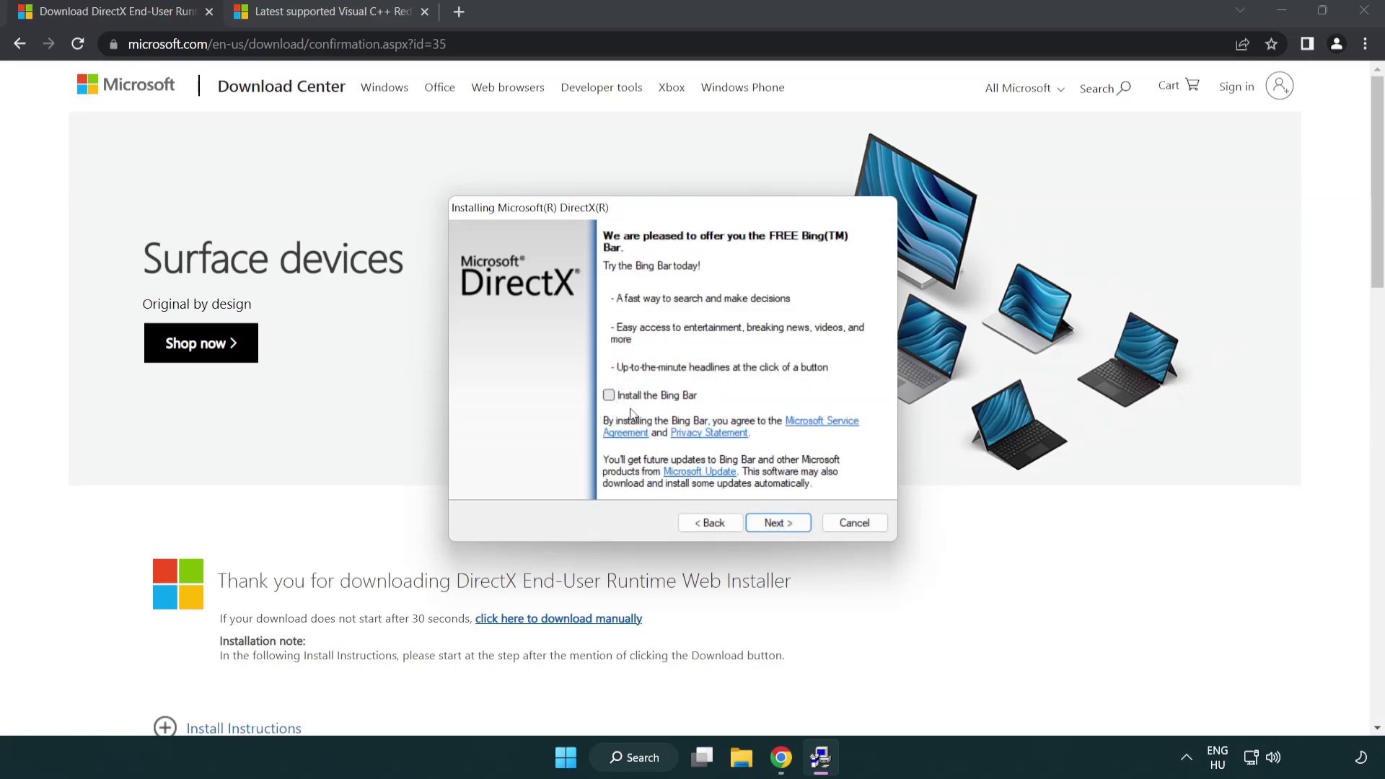
left_click(782, 522)
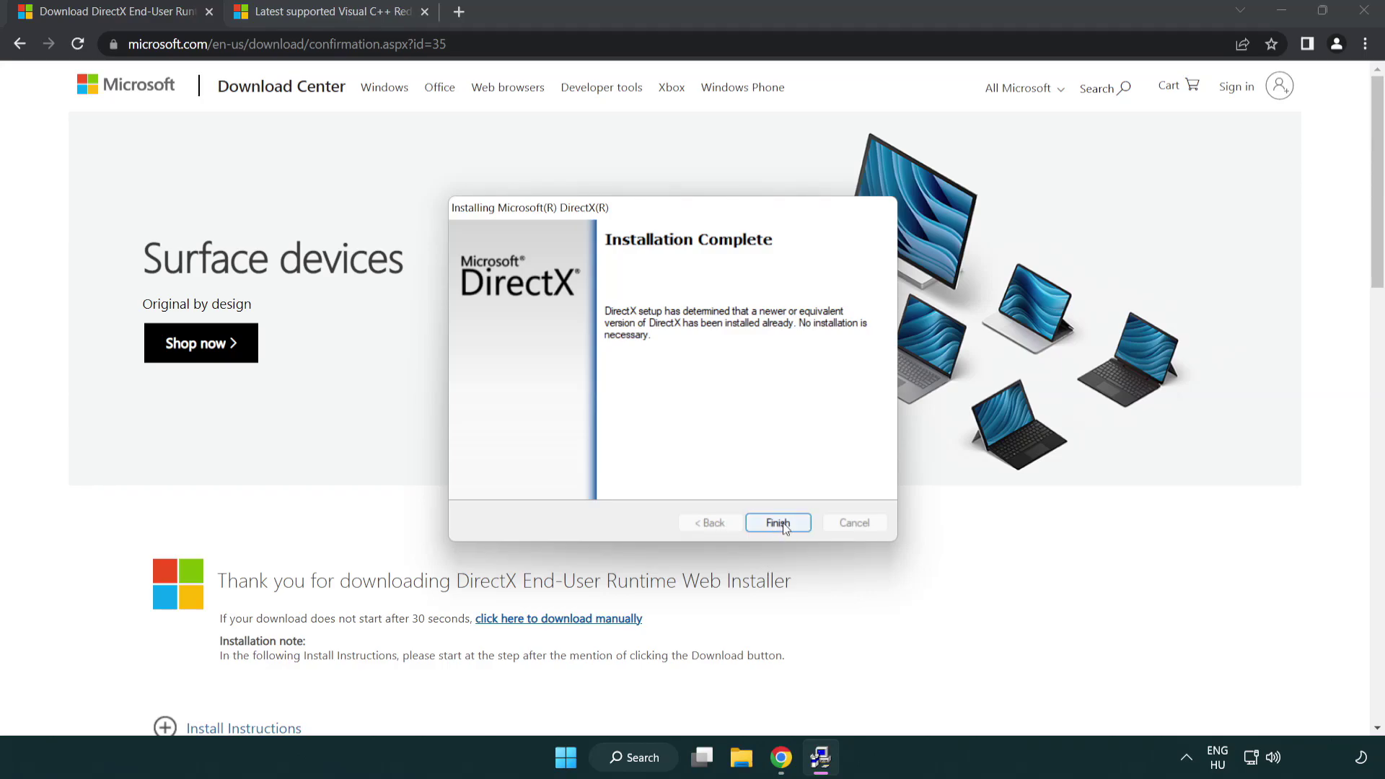
left_click(779, 524)
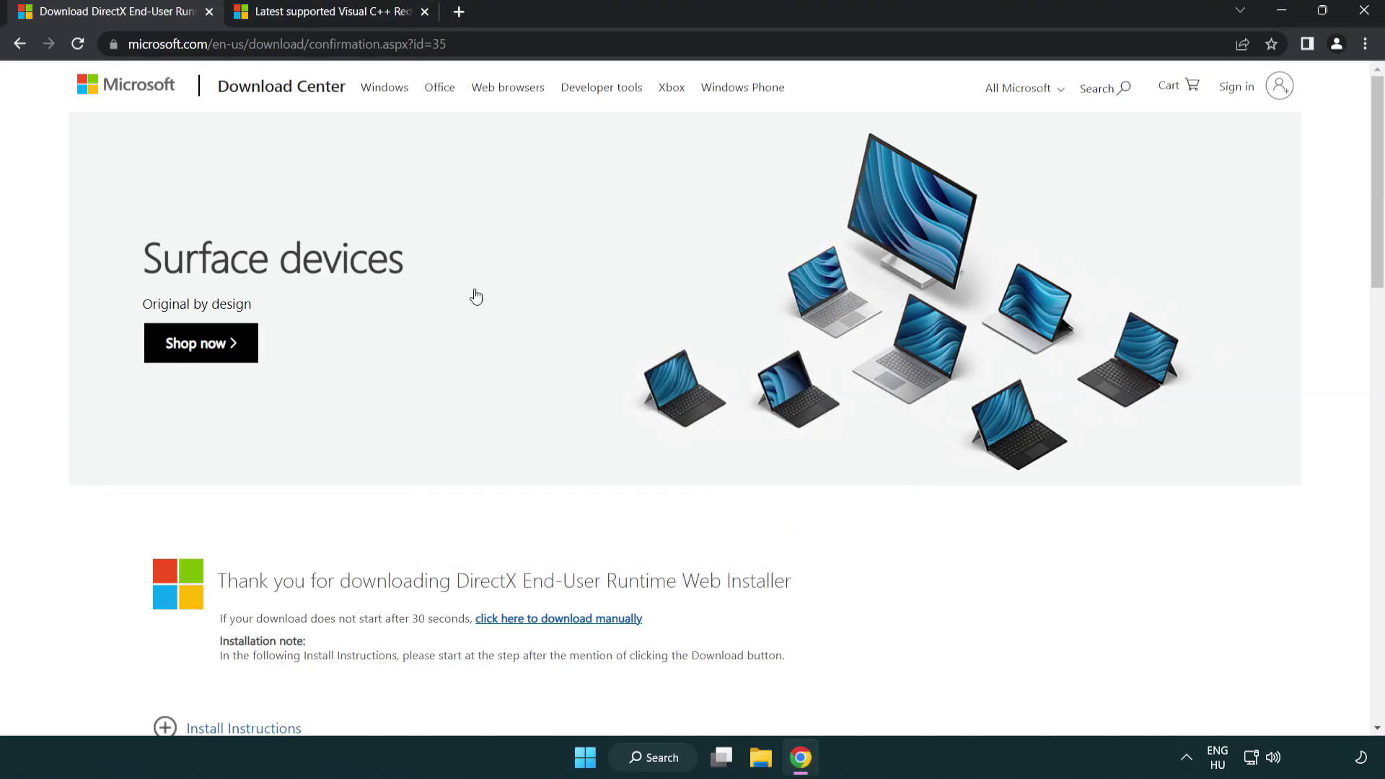
Step: Download the ARM64, x86 and x64 Visual C++ 2015–2022 redistributables and open VC_redist.arm64.exe
left_click(210, 12)
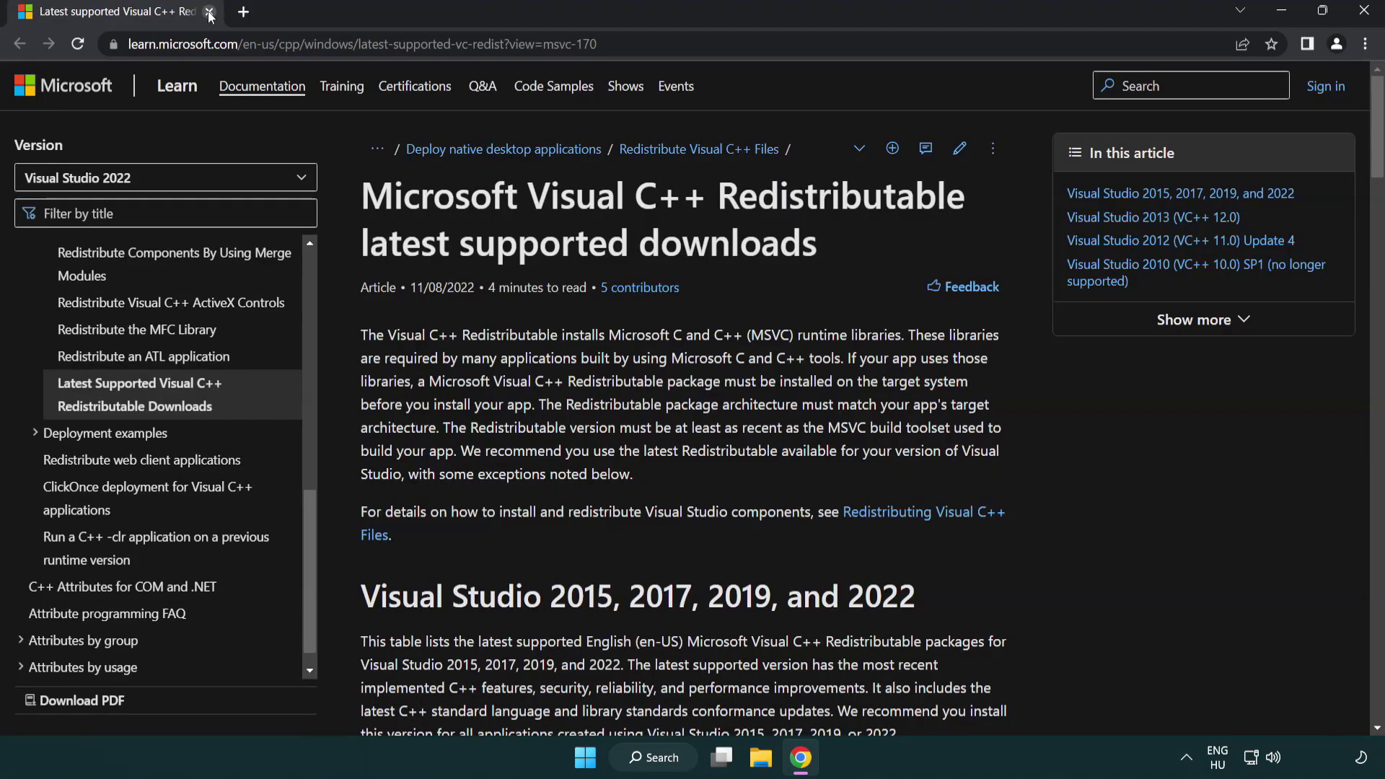
left_click(688, 45)
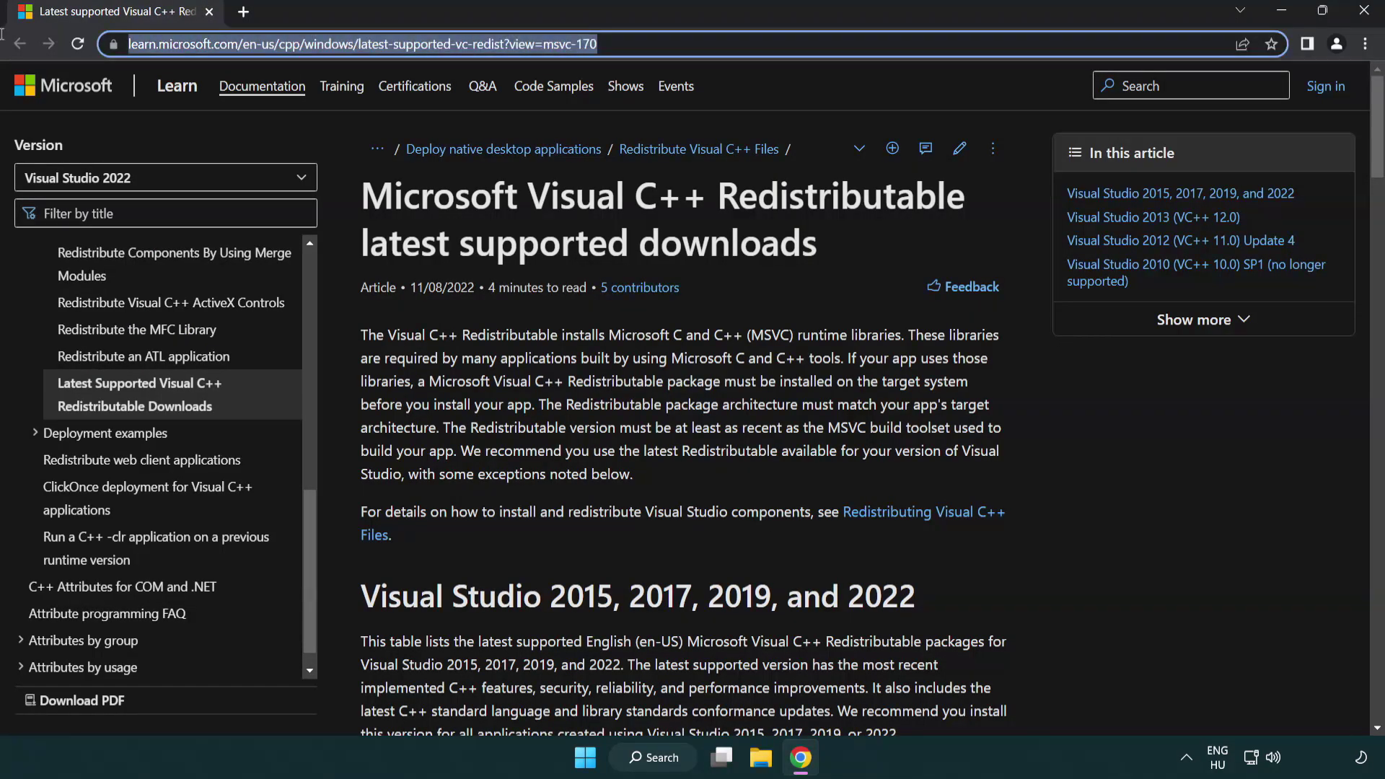
left_click(713, 238)
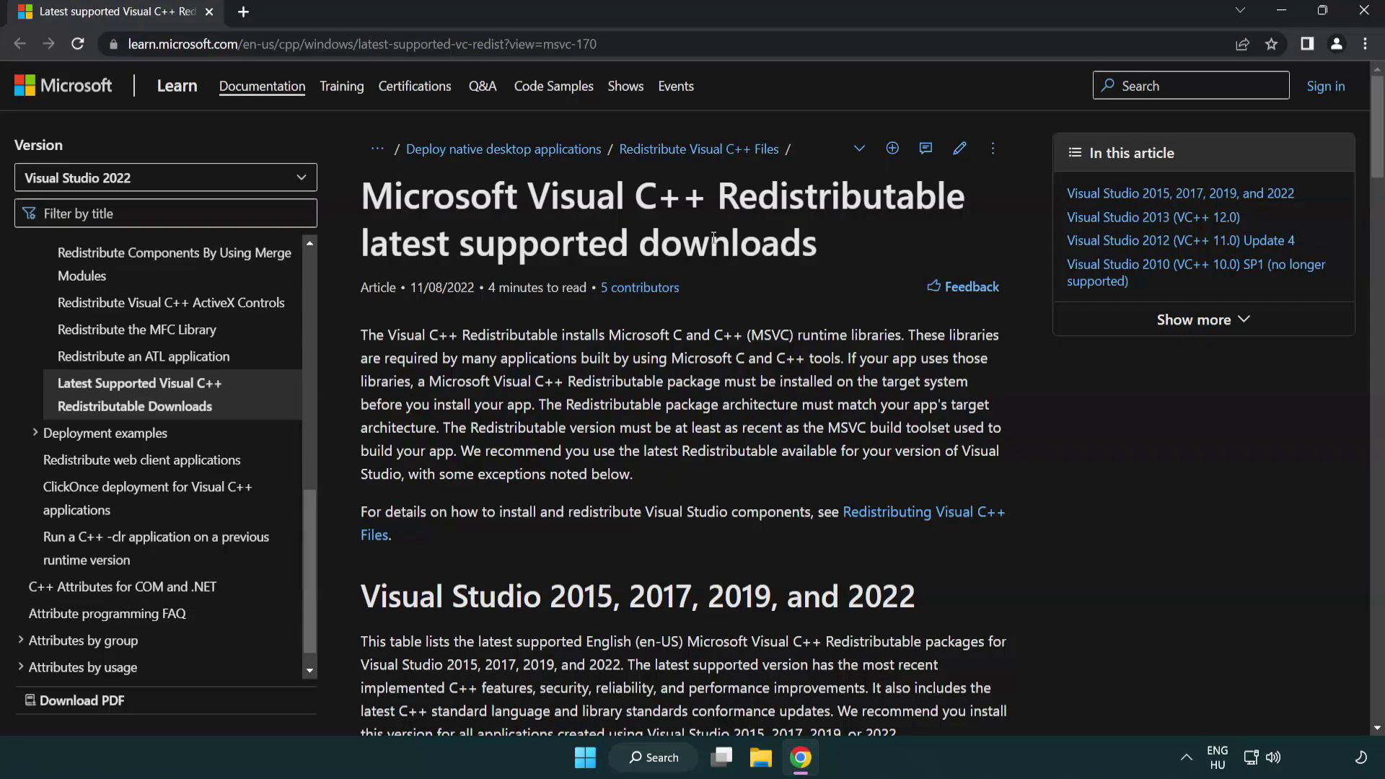
scroll(712, 238, "down", 4)
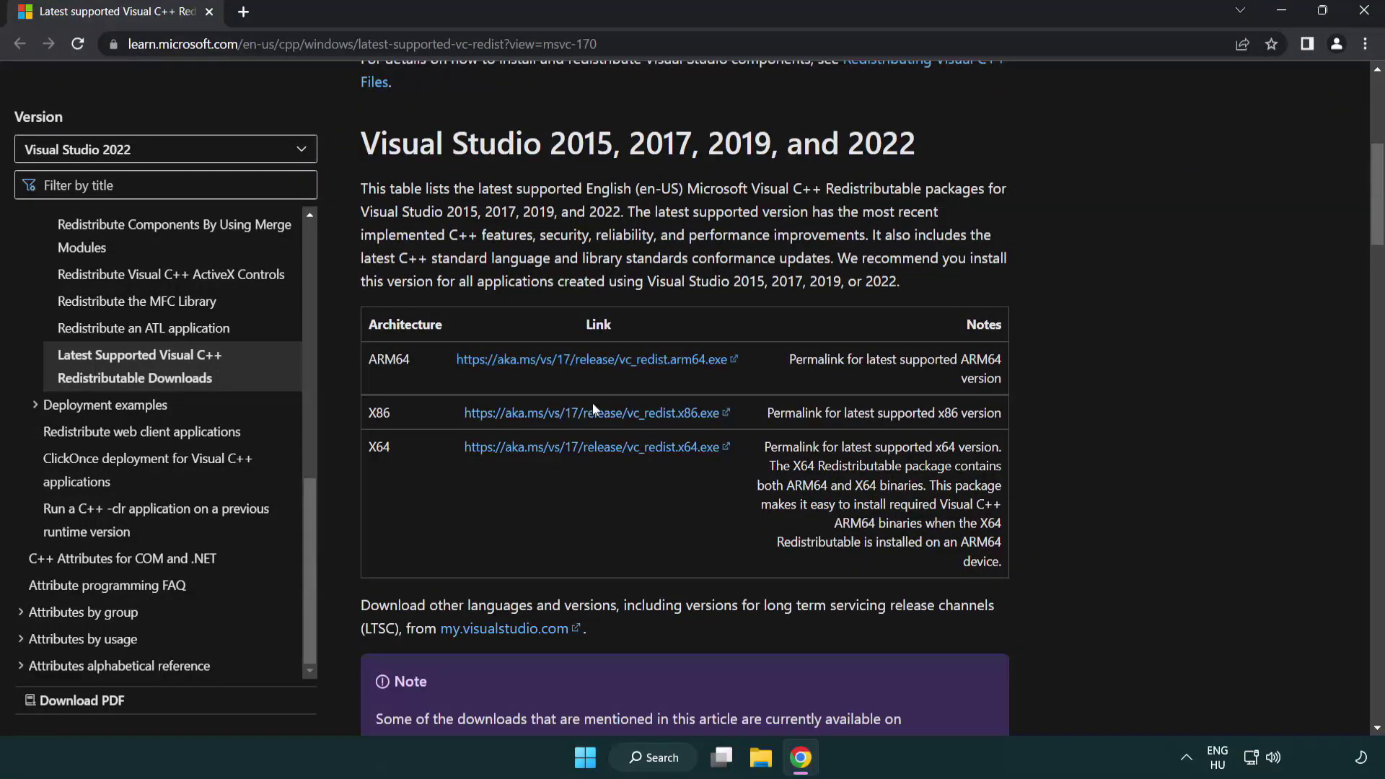
left_click(541, 362)
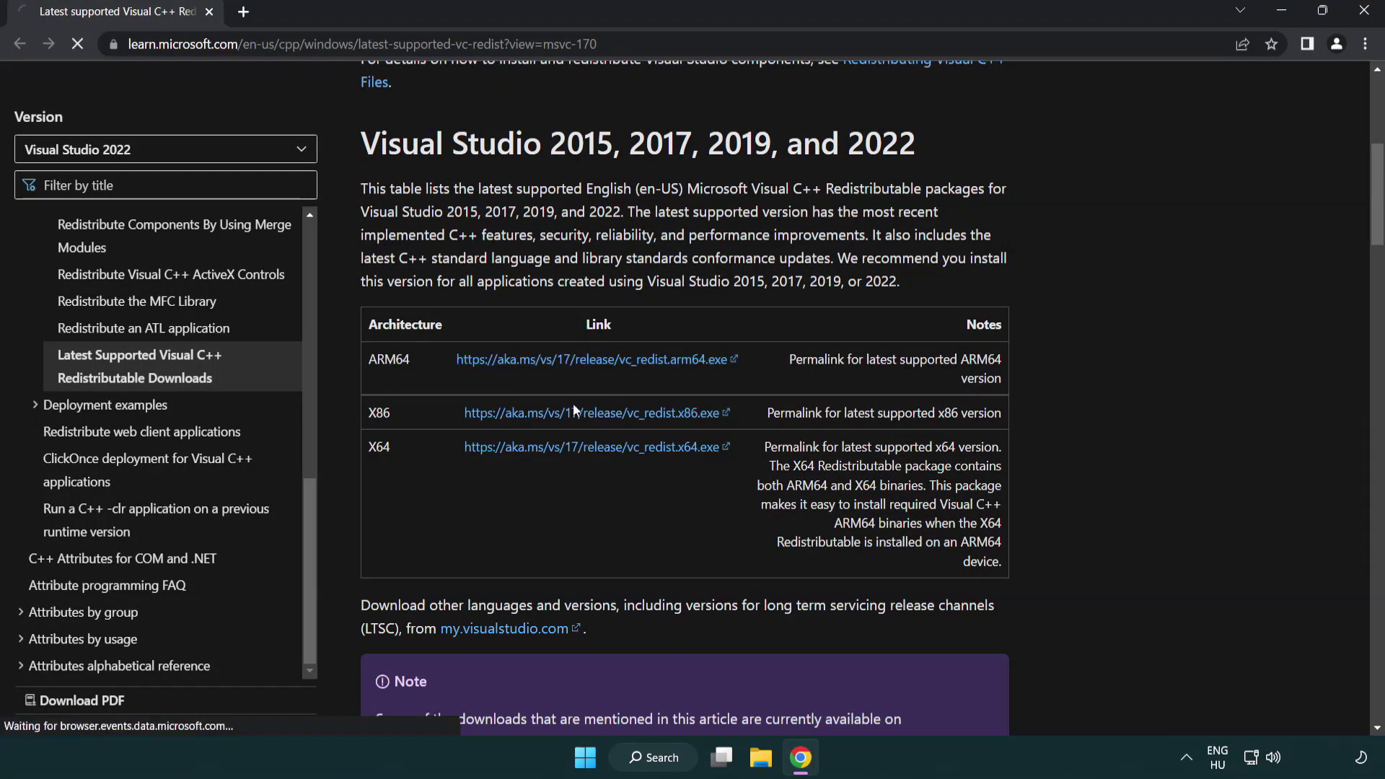
left_click(572, 412)
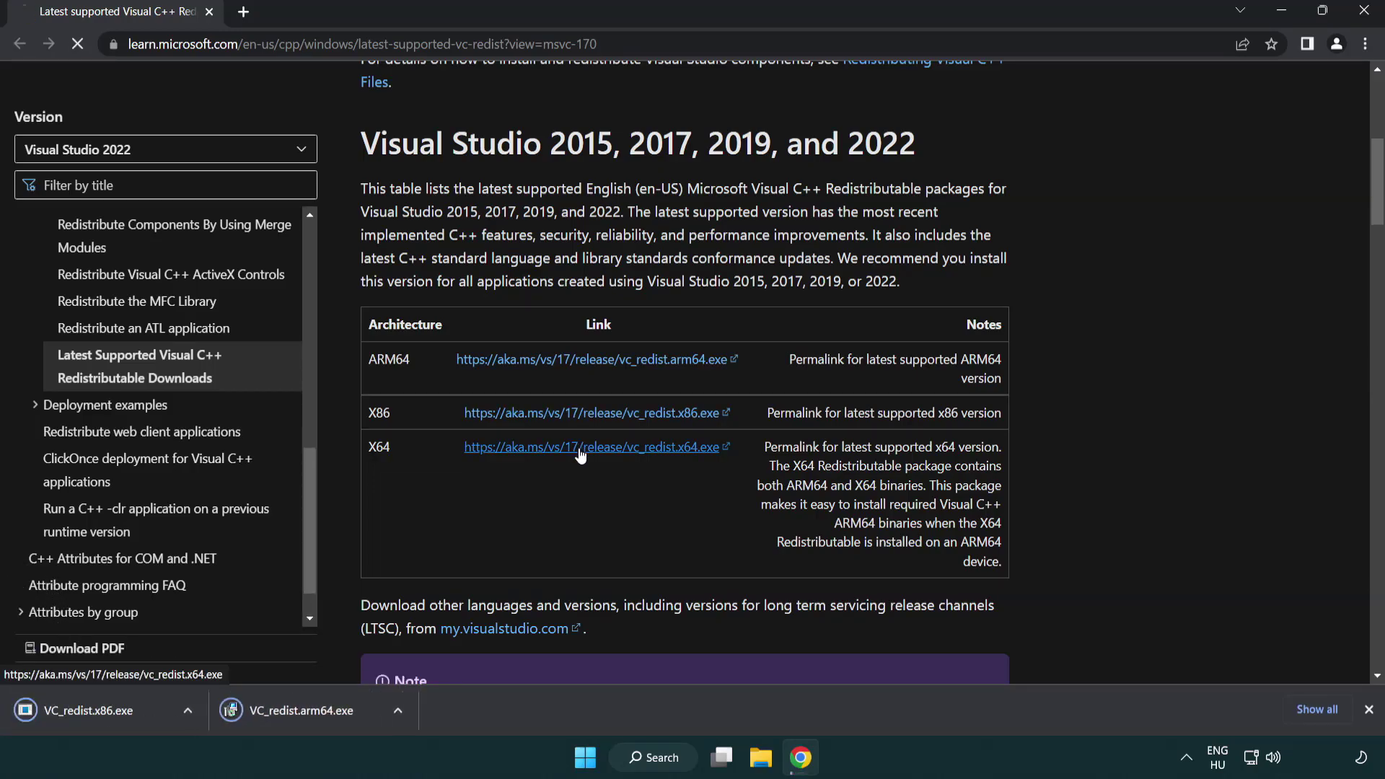
left_click(580, 449)
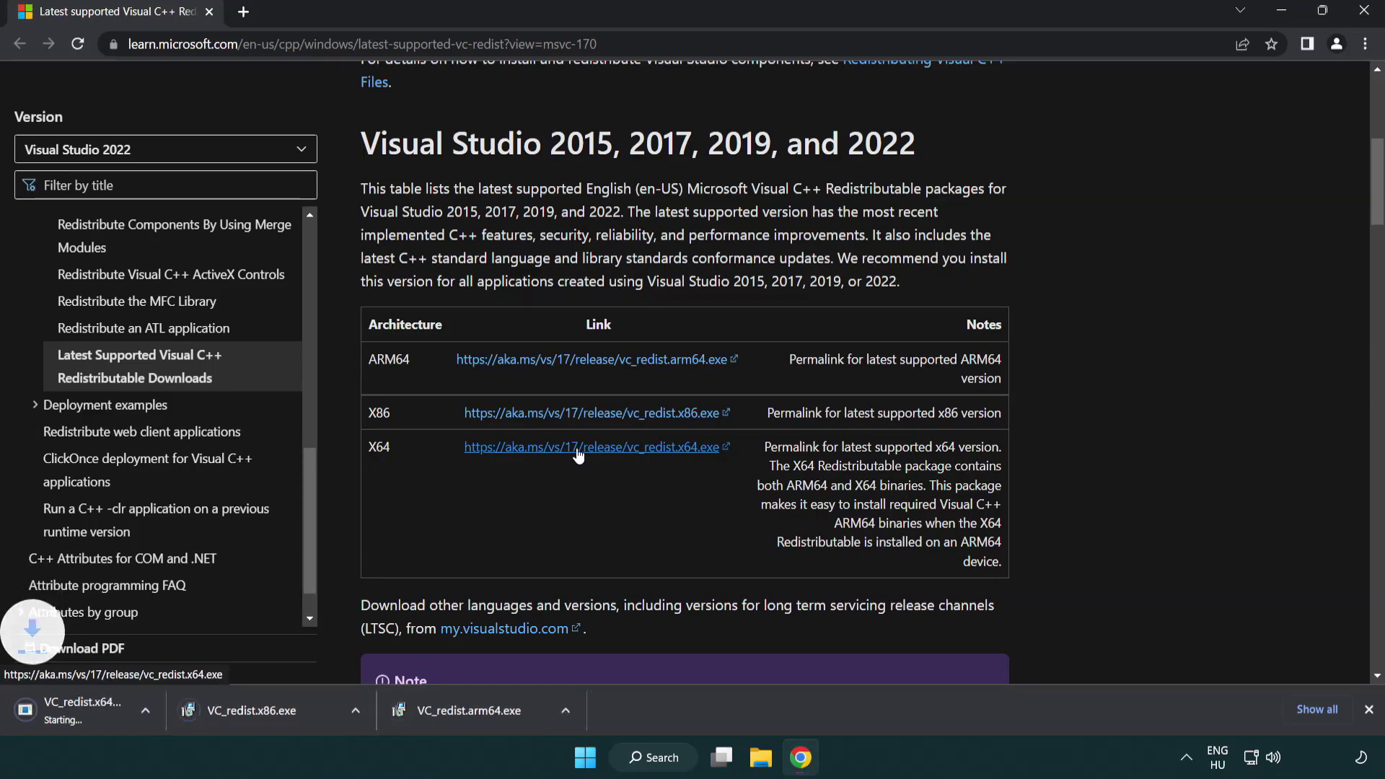
left_click(529, 722)
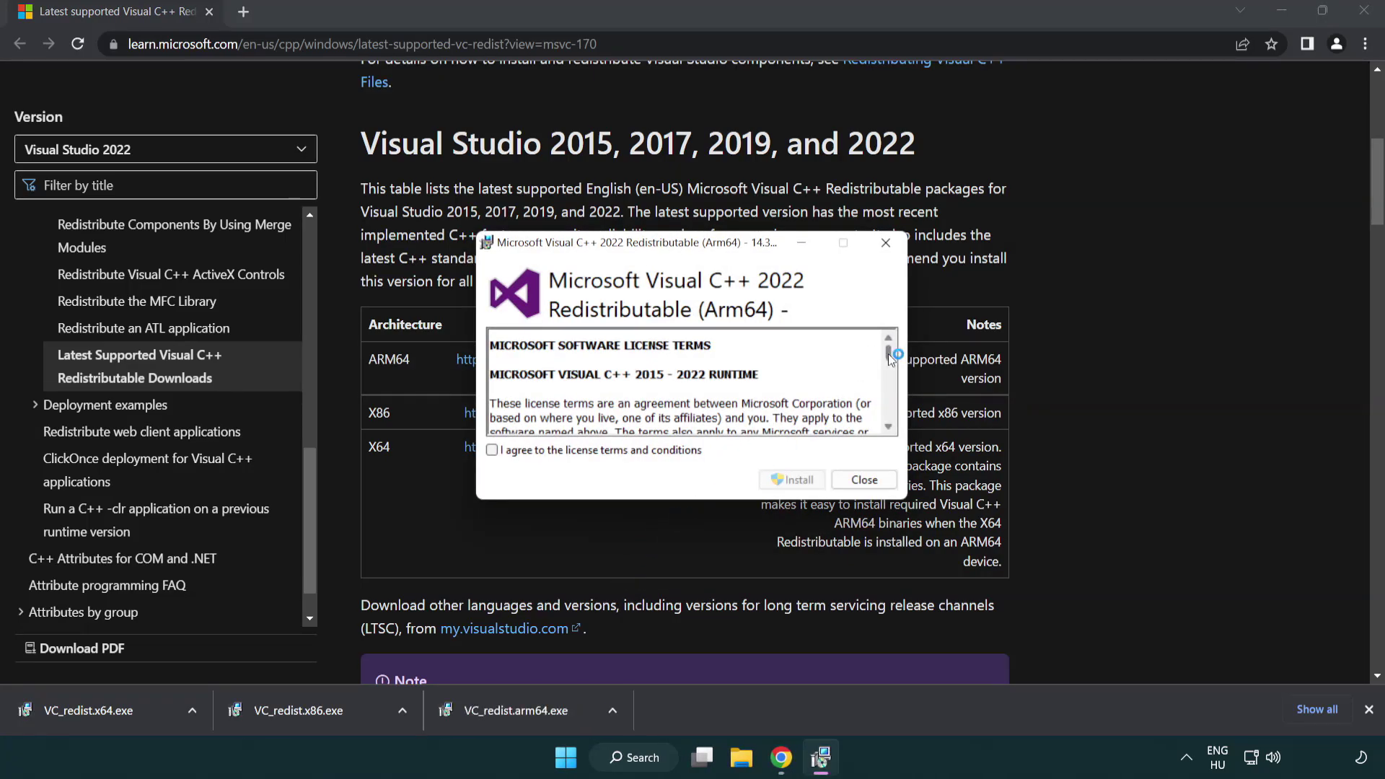
left_click_drag(890, 349, 898, 414)
Step: Agree to the license and install the ARM64 package, then close the unsupported-processor failure
left_click(495, 450)
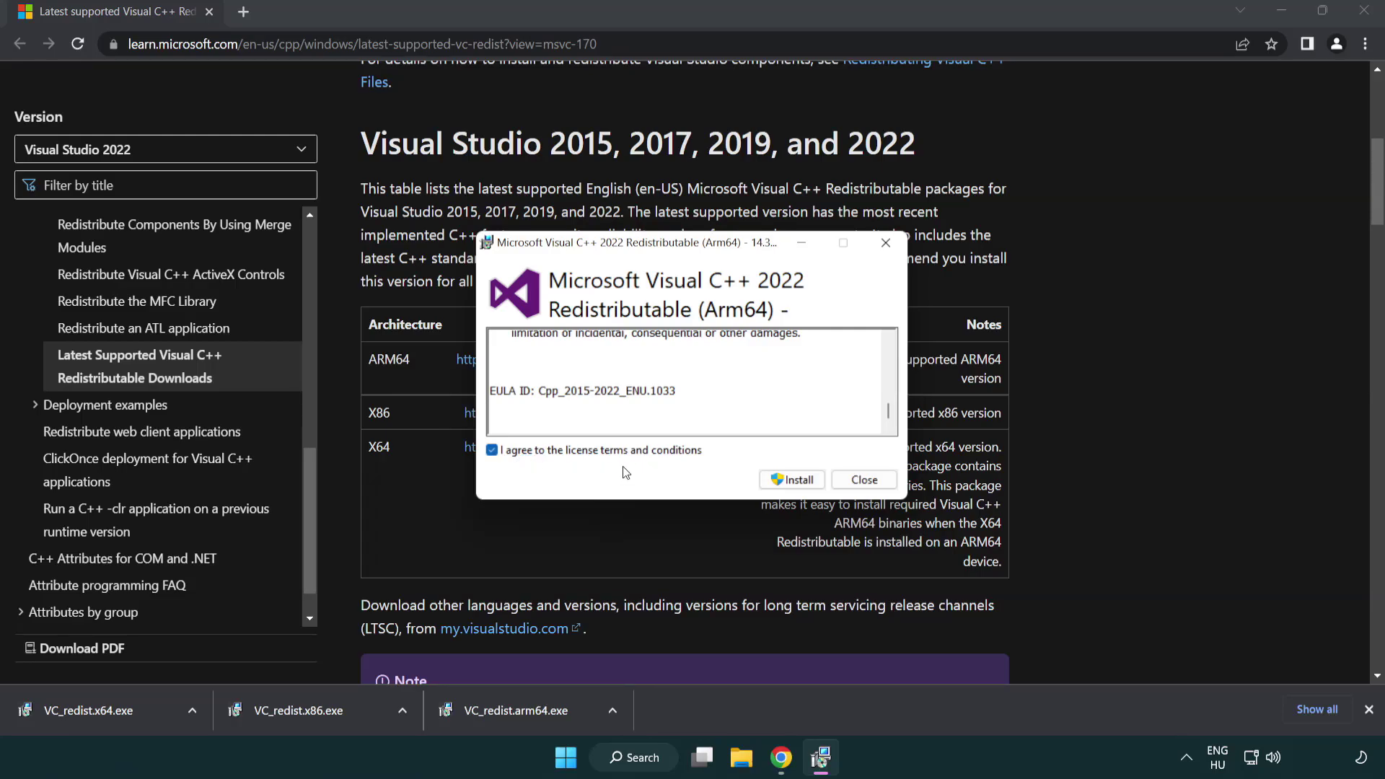
left_click(772, 479)
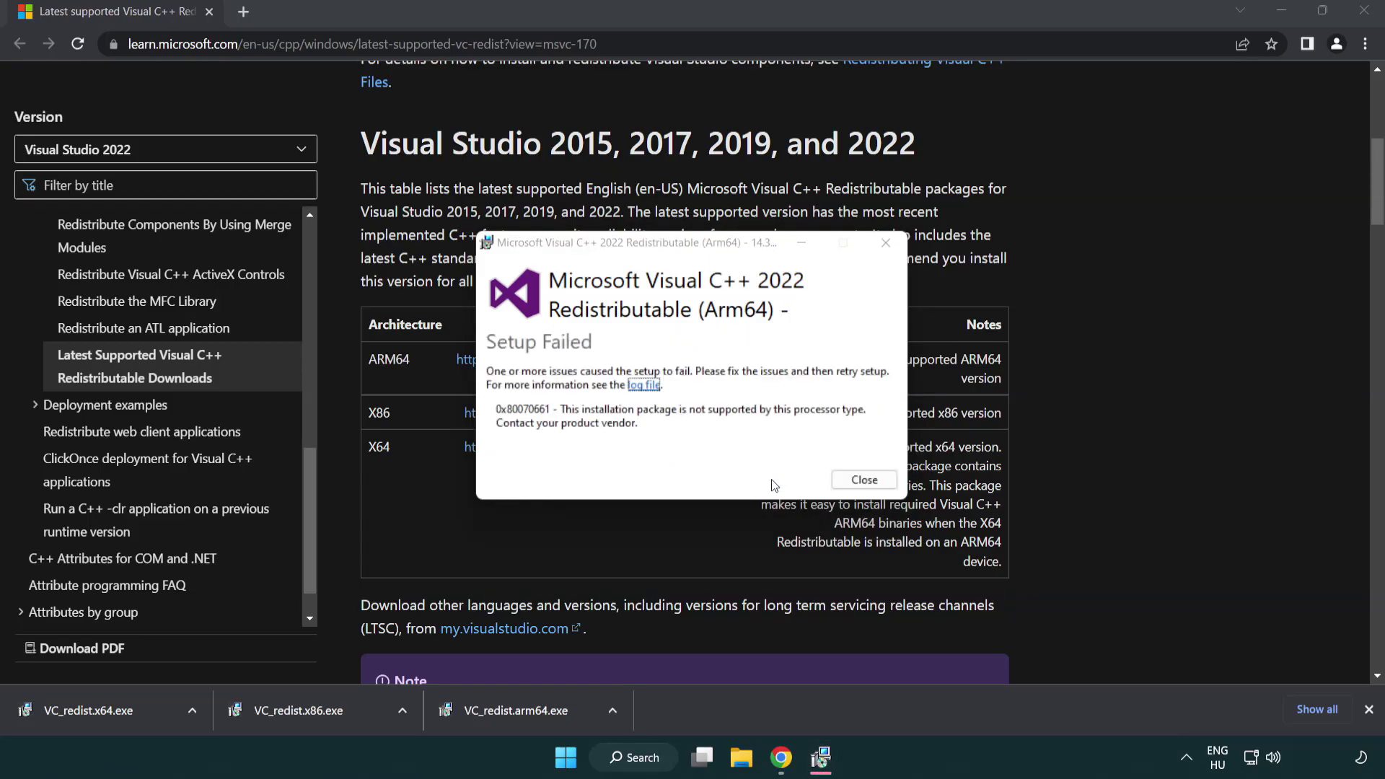
left_click(865, 480)
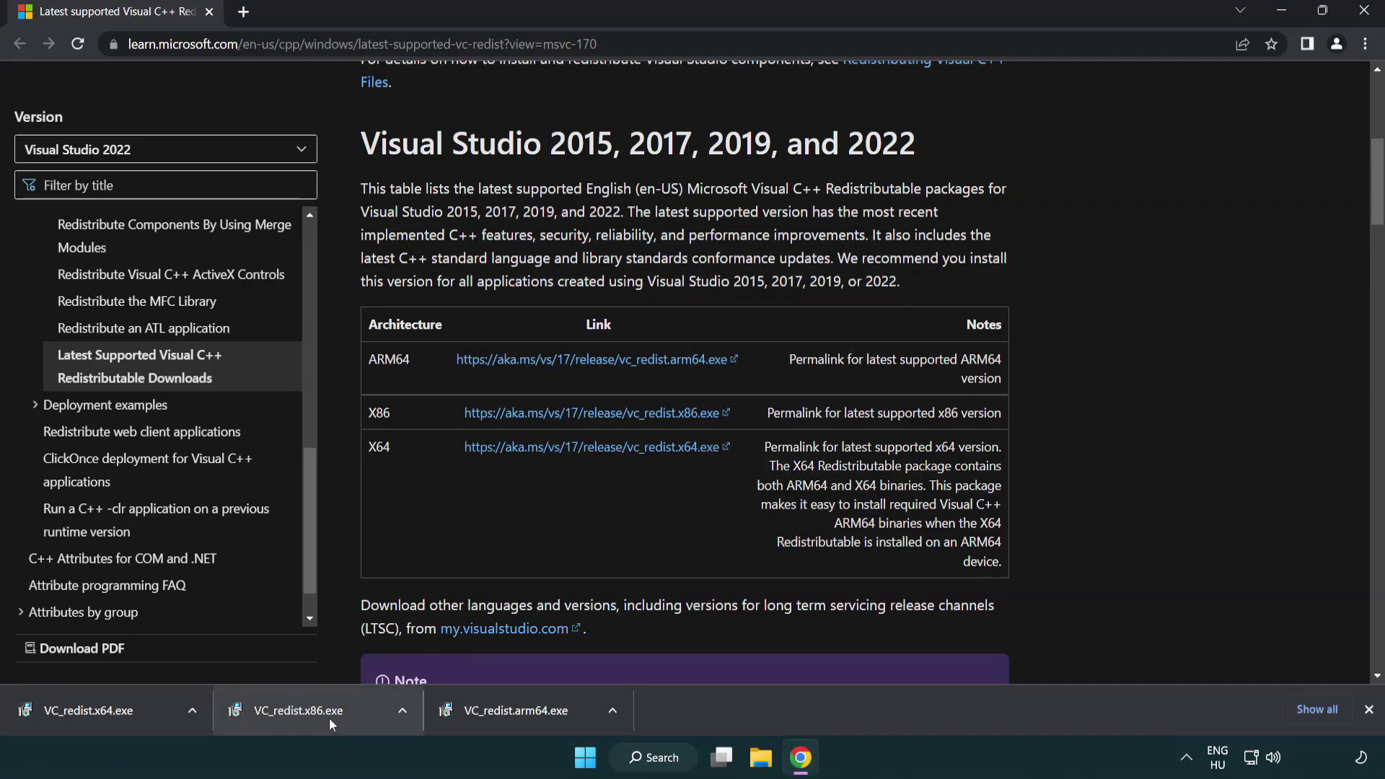
Step: Install VC_redist.x86.exe and VC_redist.x64.exe (14.34.31931), closing each setup without restarting
left_click(310, 719)
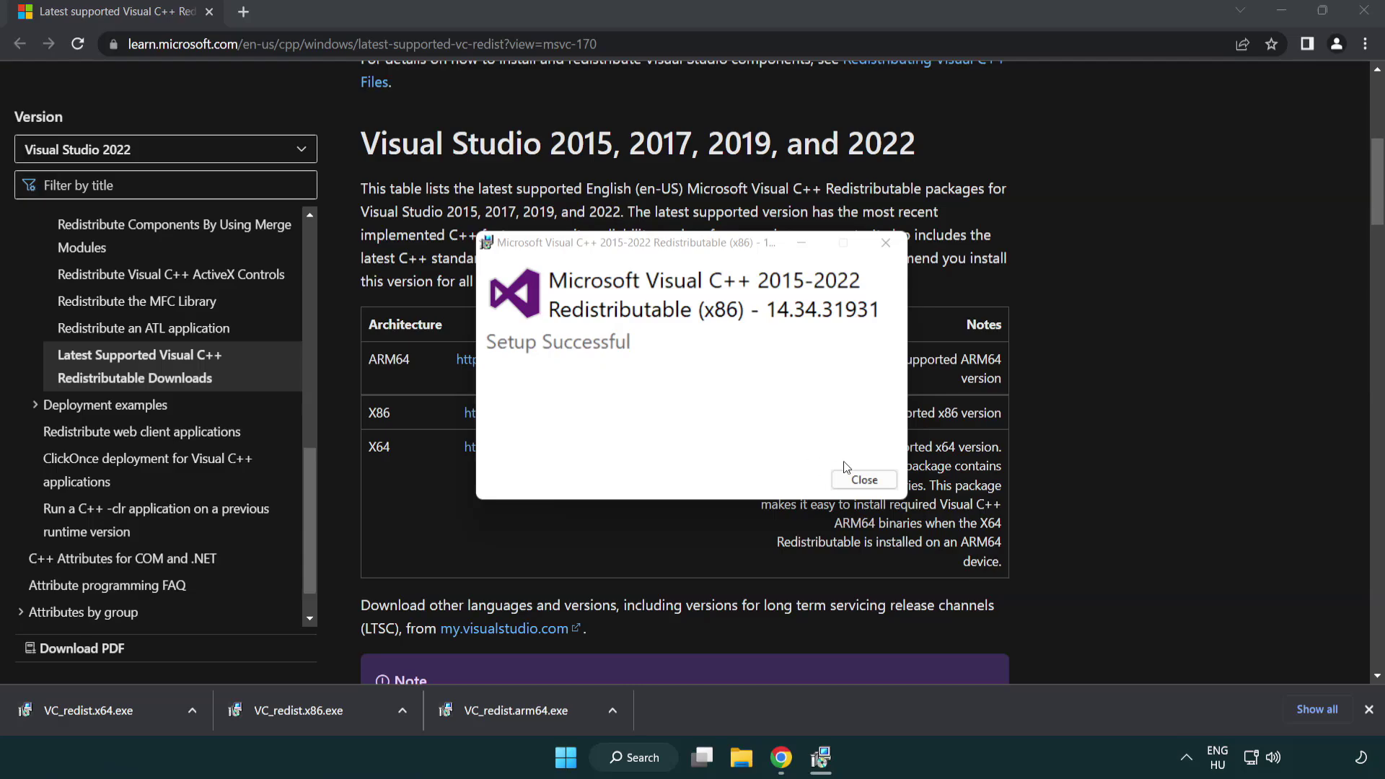
left_click(863, 480)
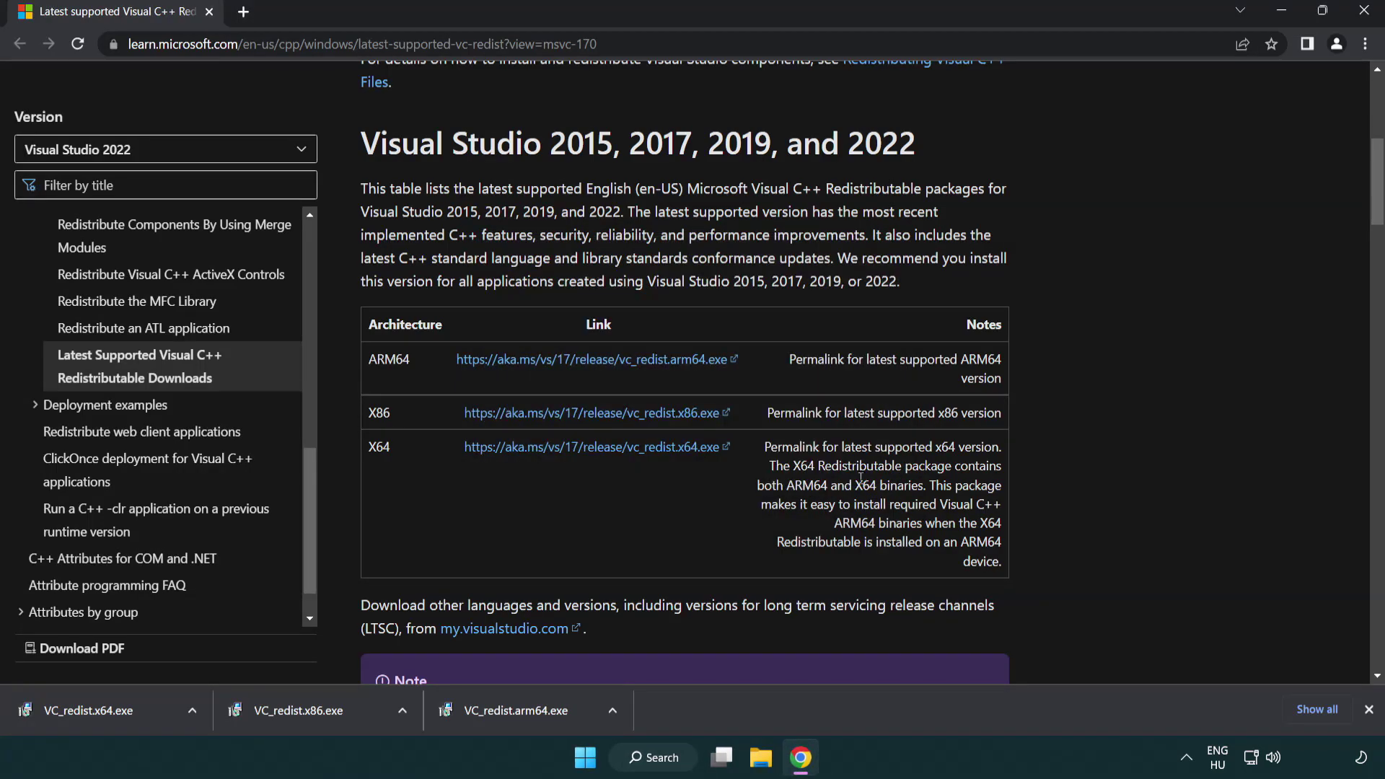
left_click(103, 710)
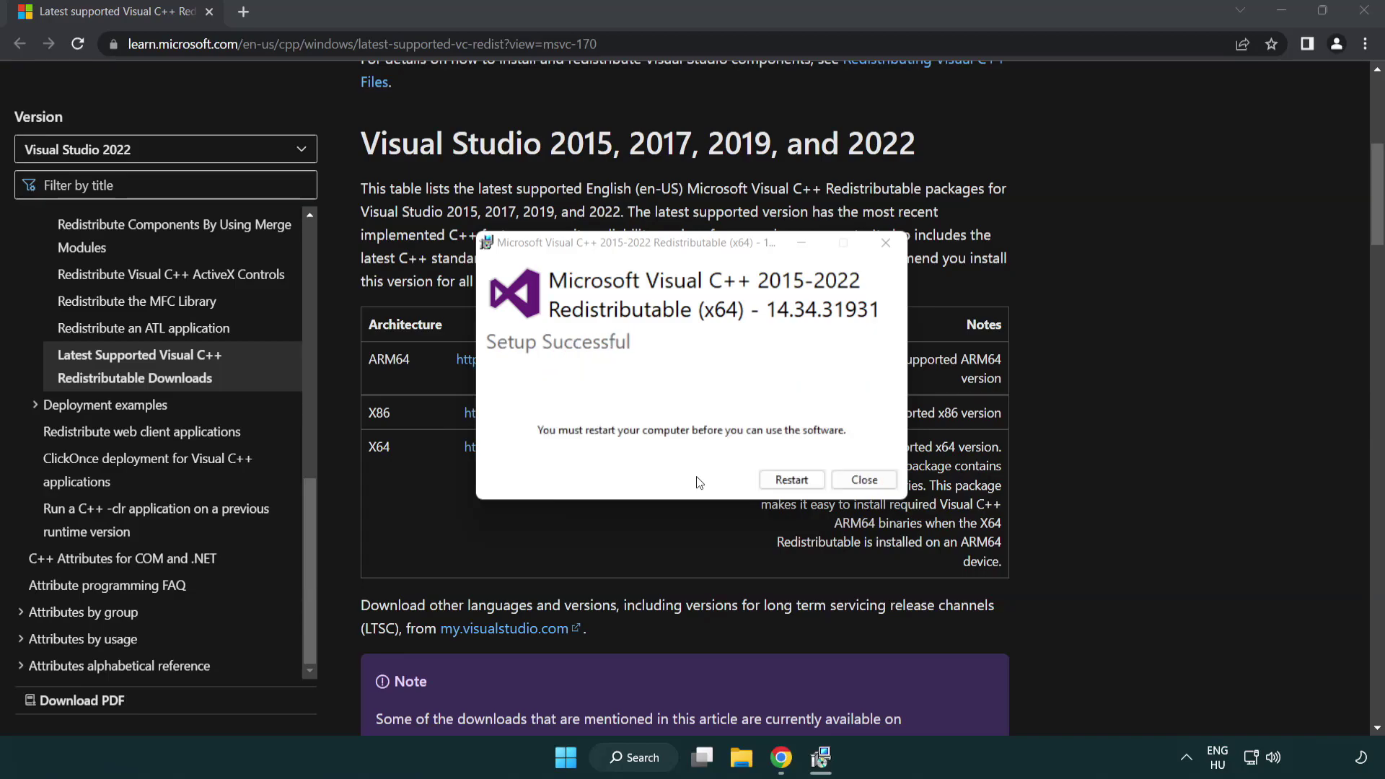
left_click(876, 488)
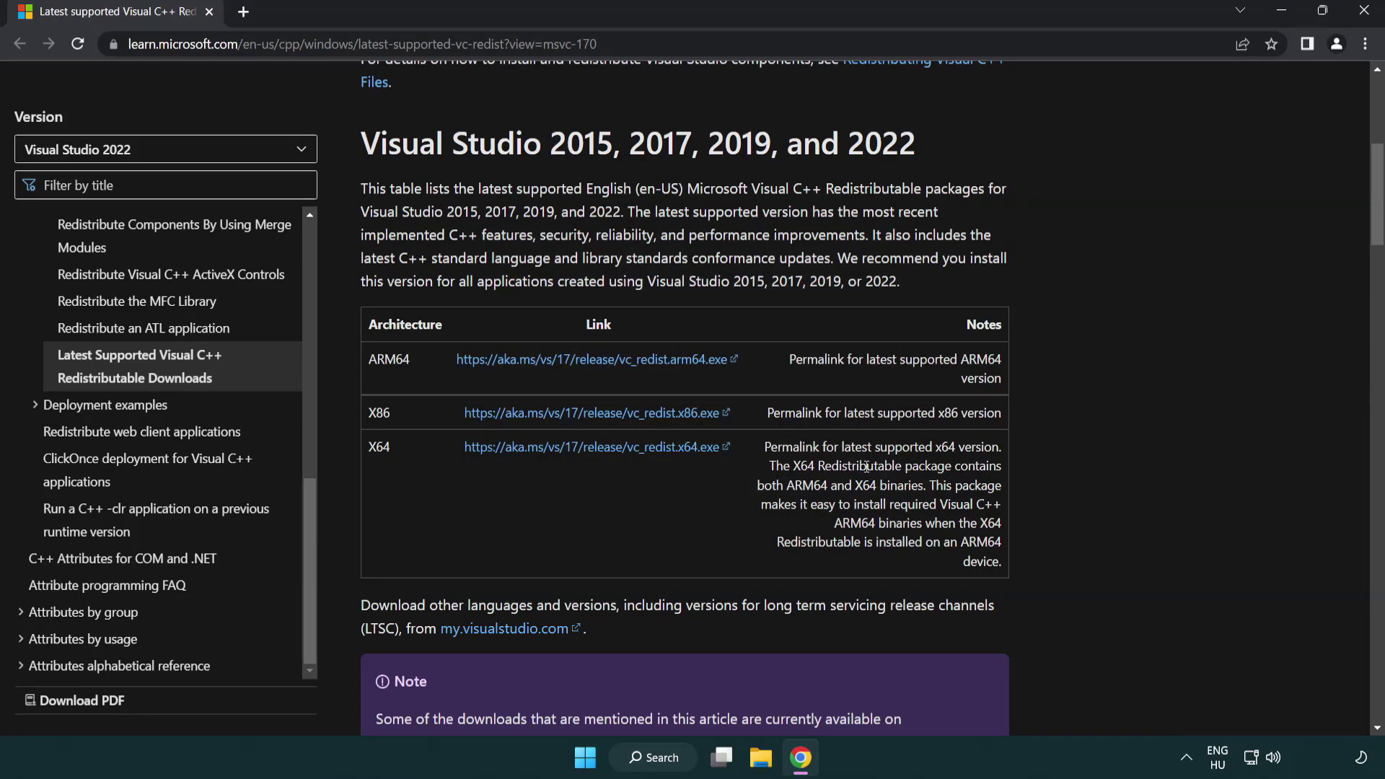
Step: Close Chrome, search for cmd, and run Command Prompt as administrator
left_click(1364, 14)
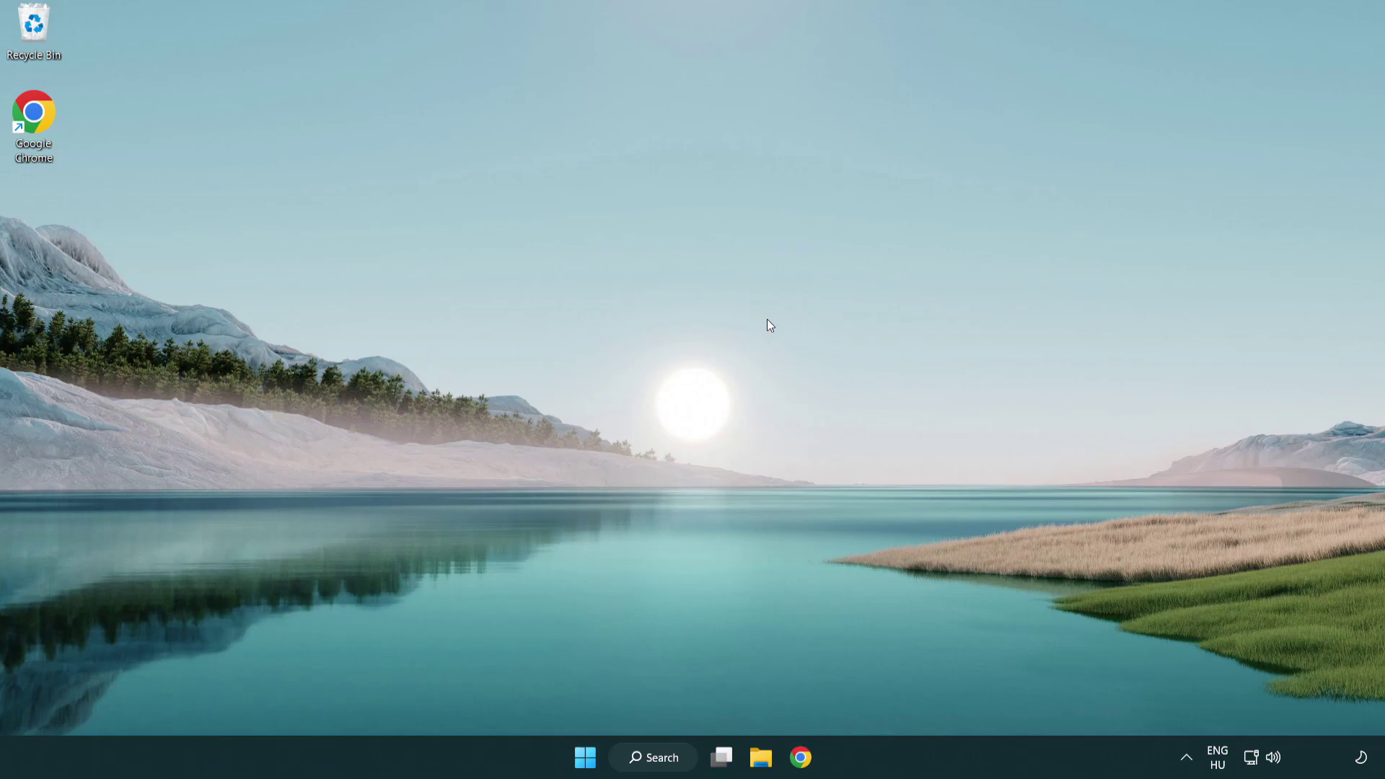
left_click(647, 758)
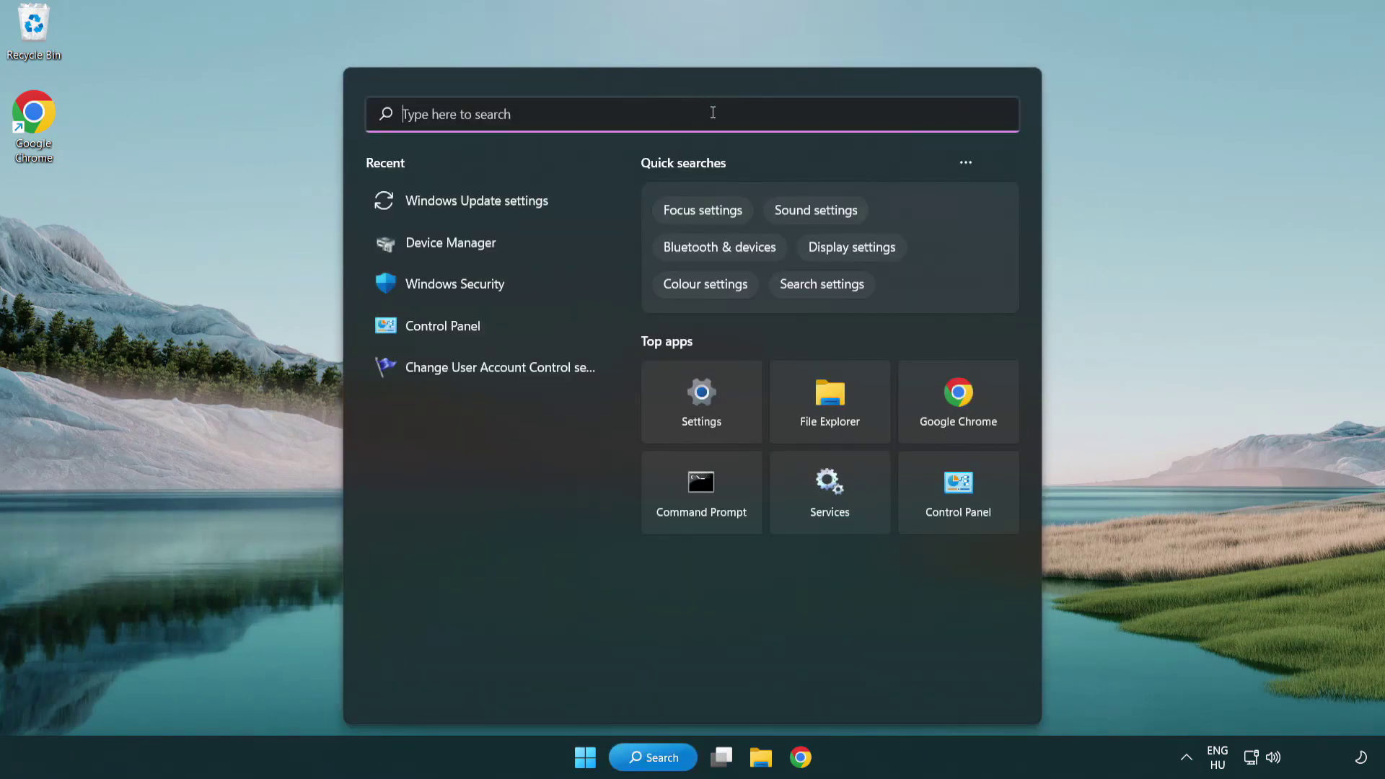
type("cmd")
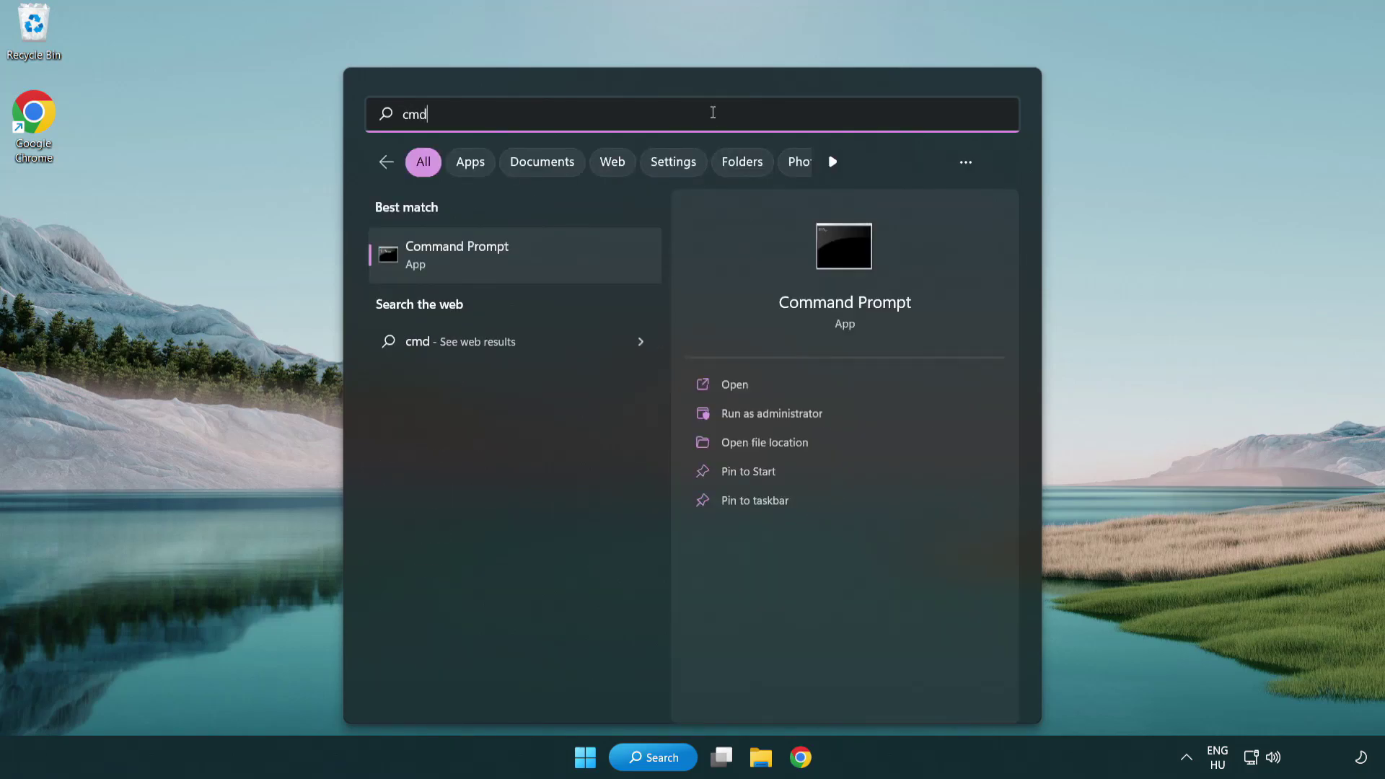
right_click(529, 259)
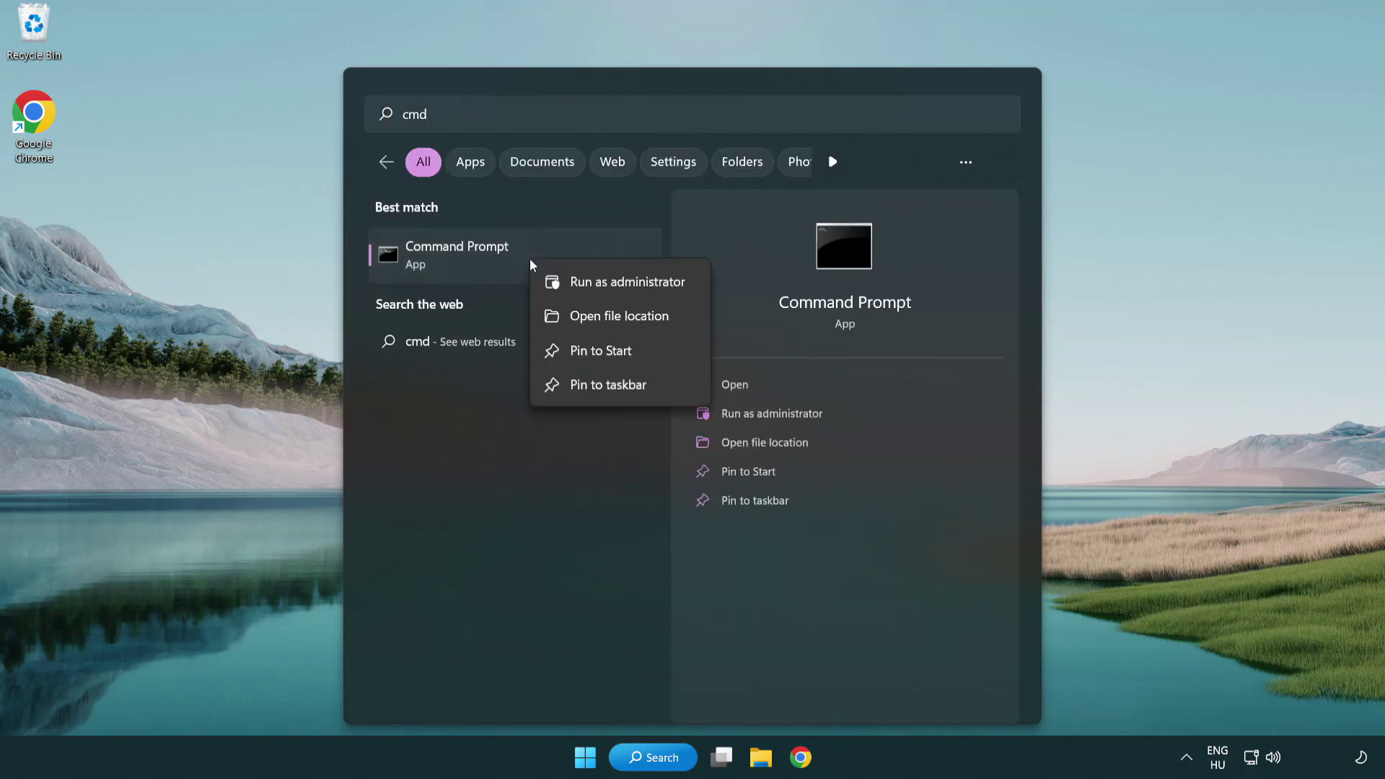
left_click(625, 285)
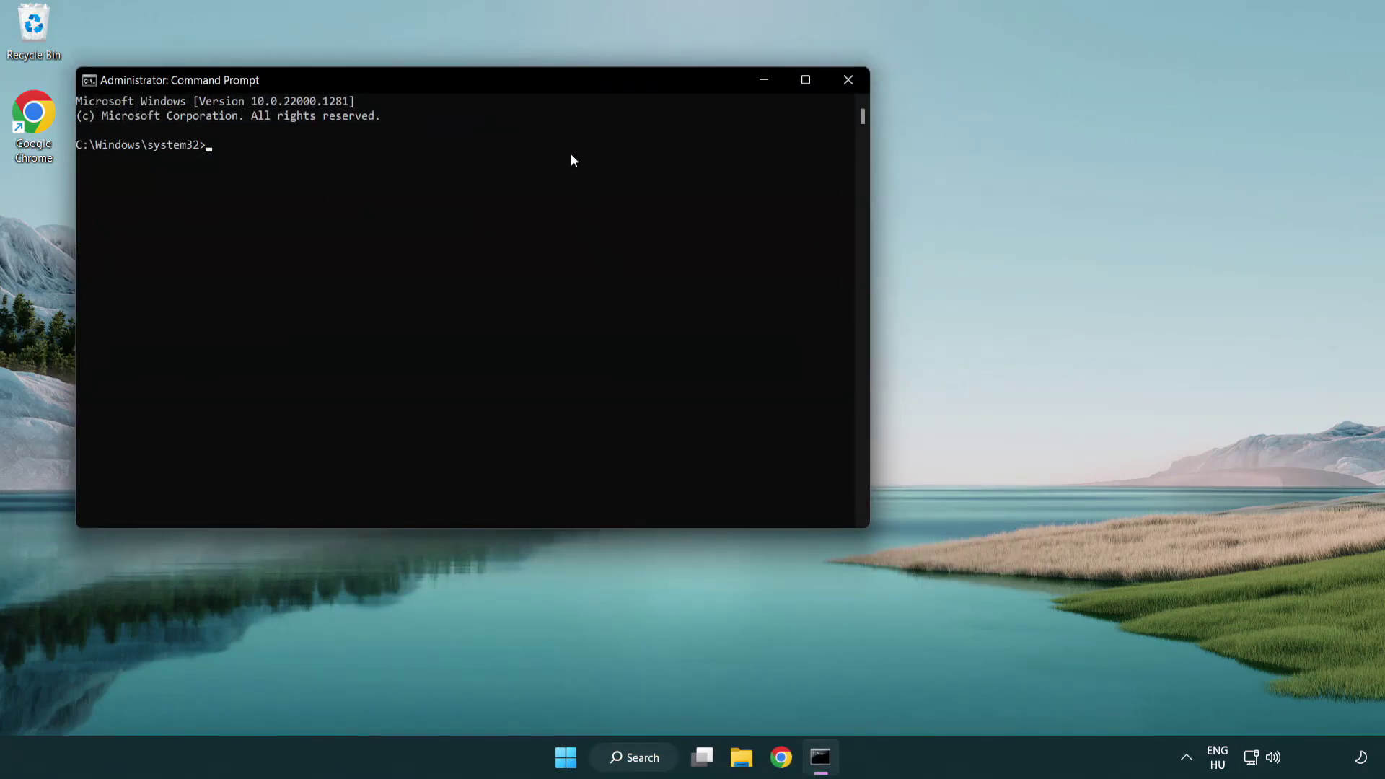
Step: Run sfc /scannow in the elevated Command Prompt
left_click_drag(494, 80, 697, 140)
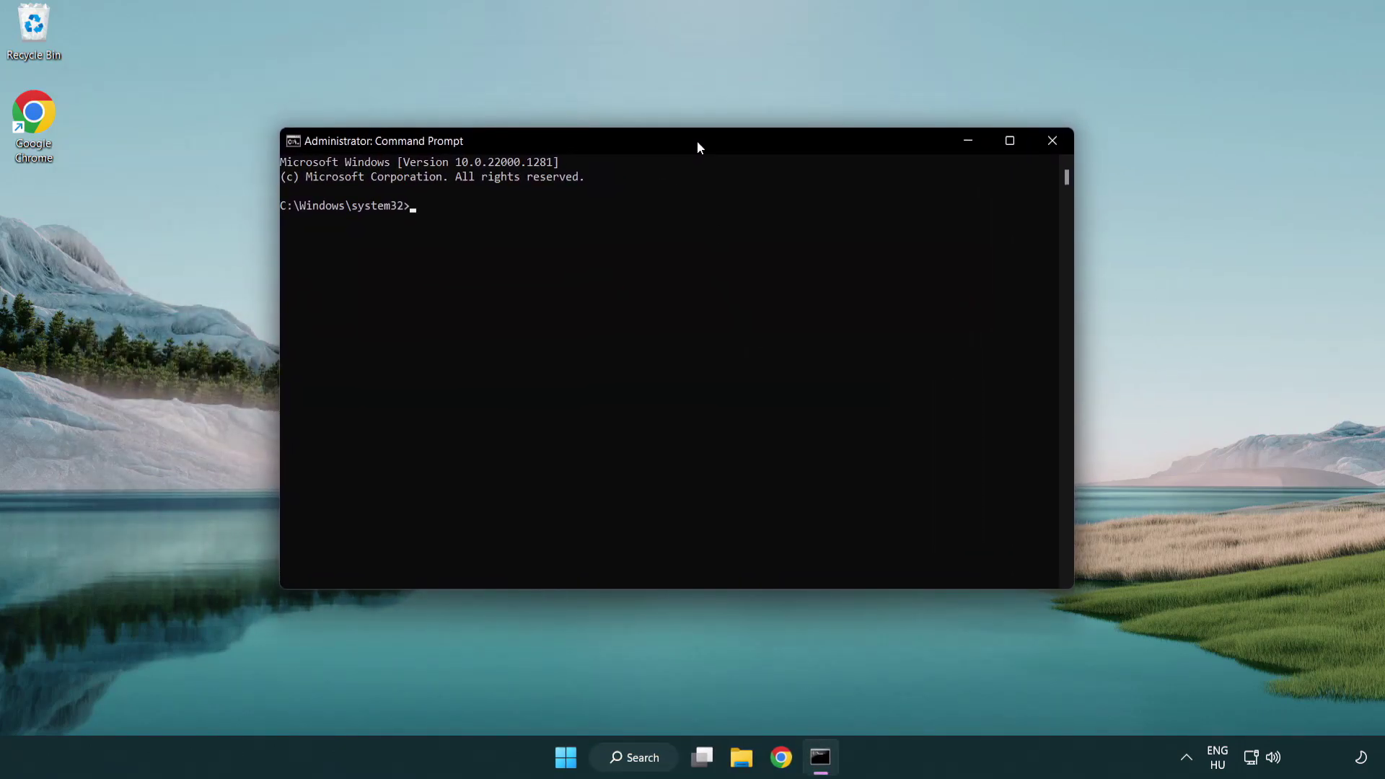
type("sfc /scannow")
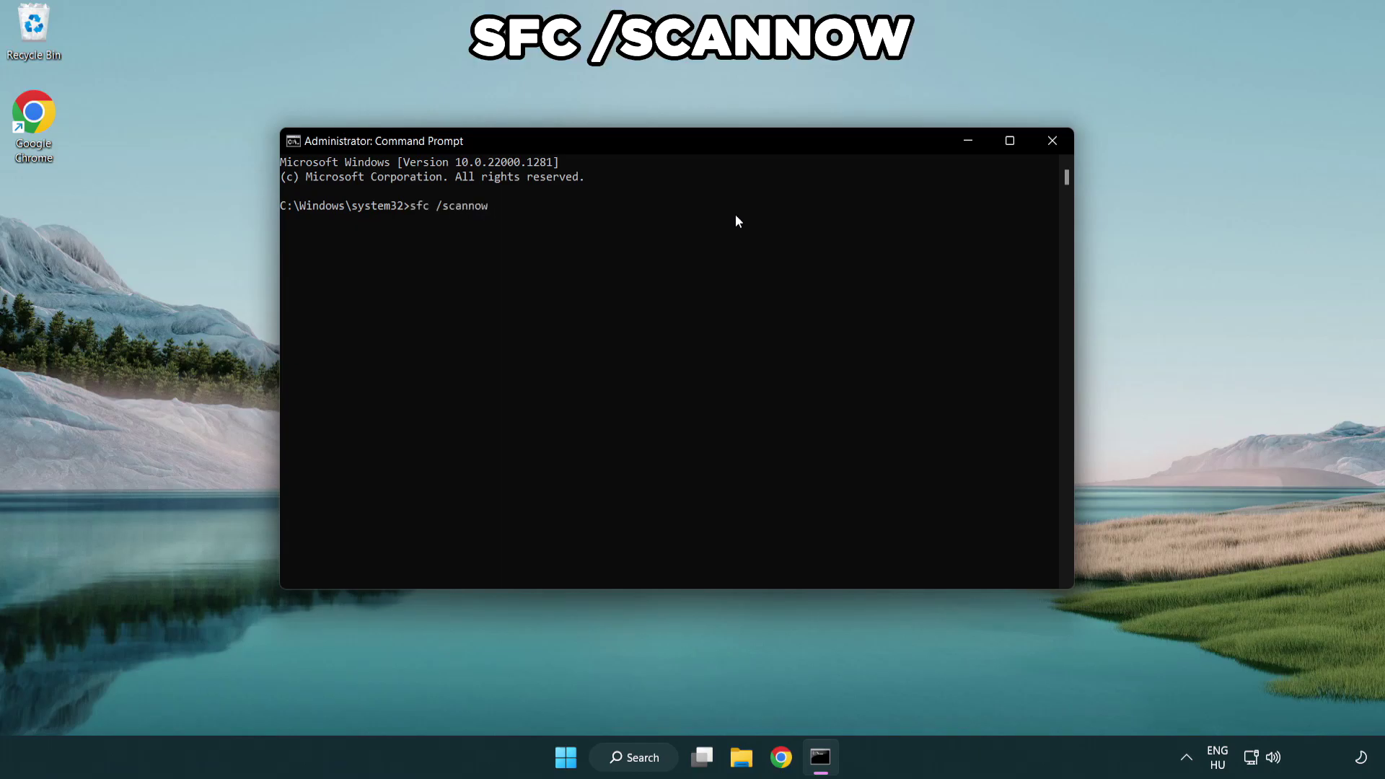
key("Return")
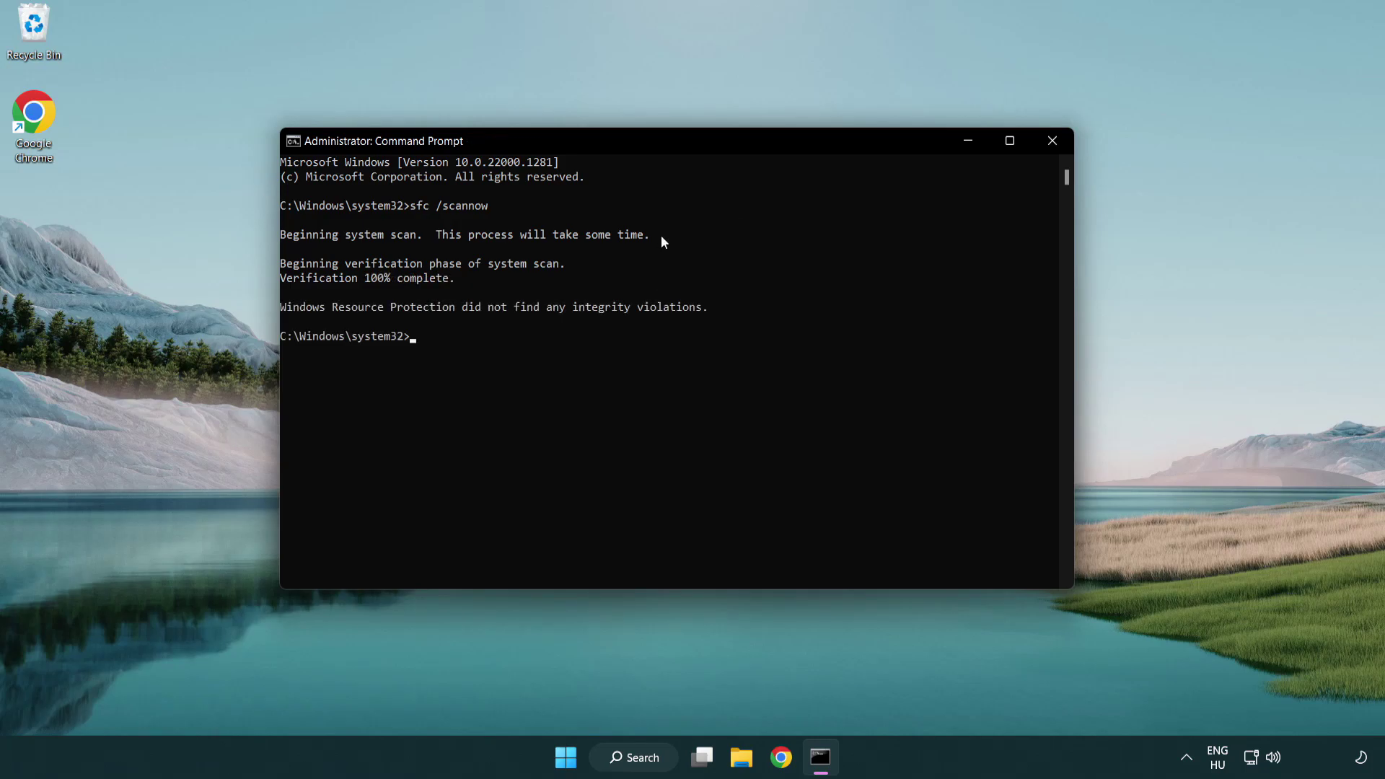
Step: Close Command Prompt and bring up the Start menu's Sleep, Shut down and Restart options
left_click(1053, 140)
left_click(577, 761)
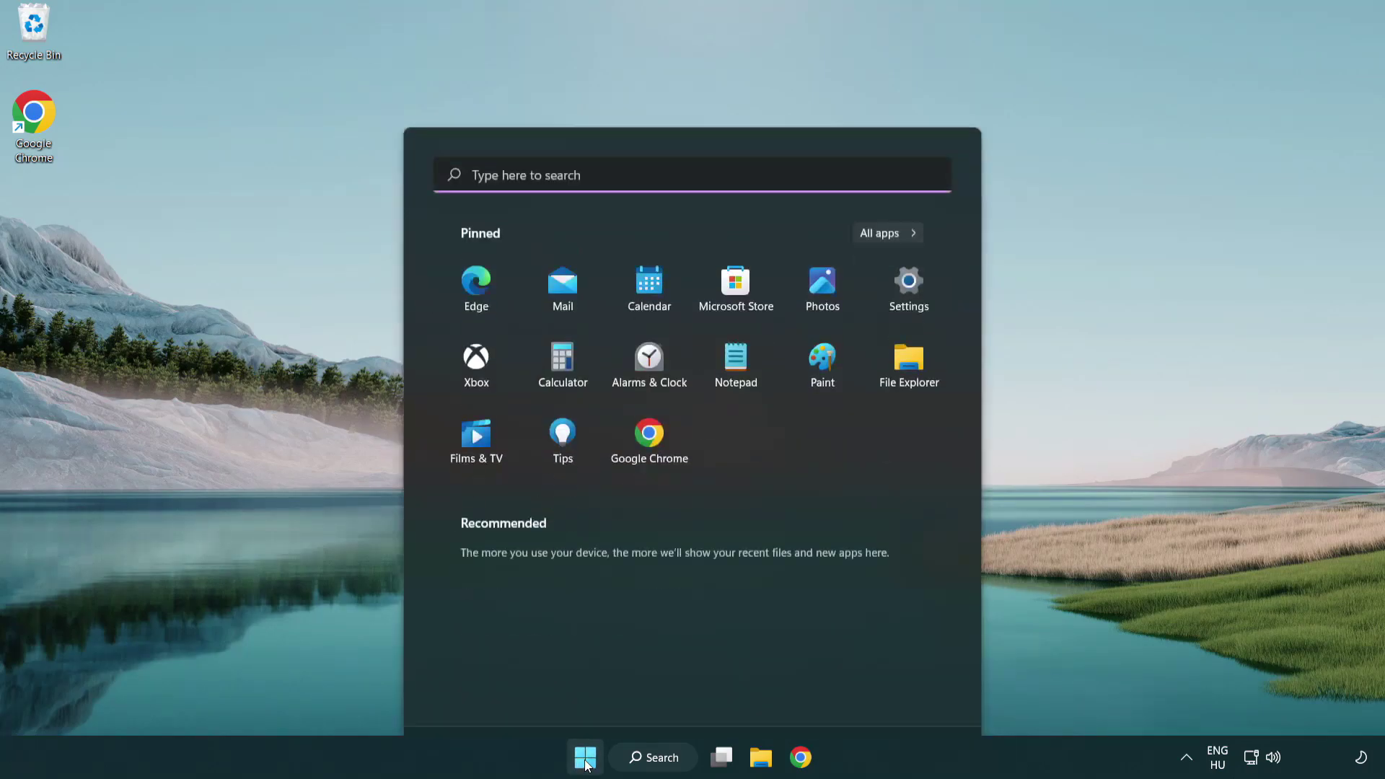
left_click(920, 693)
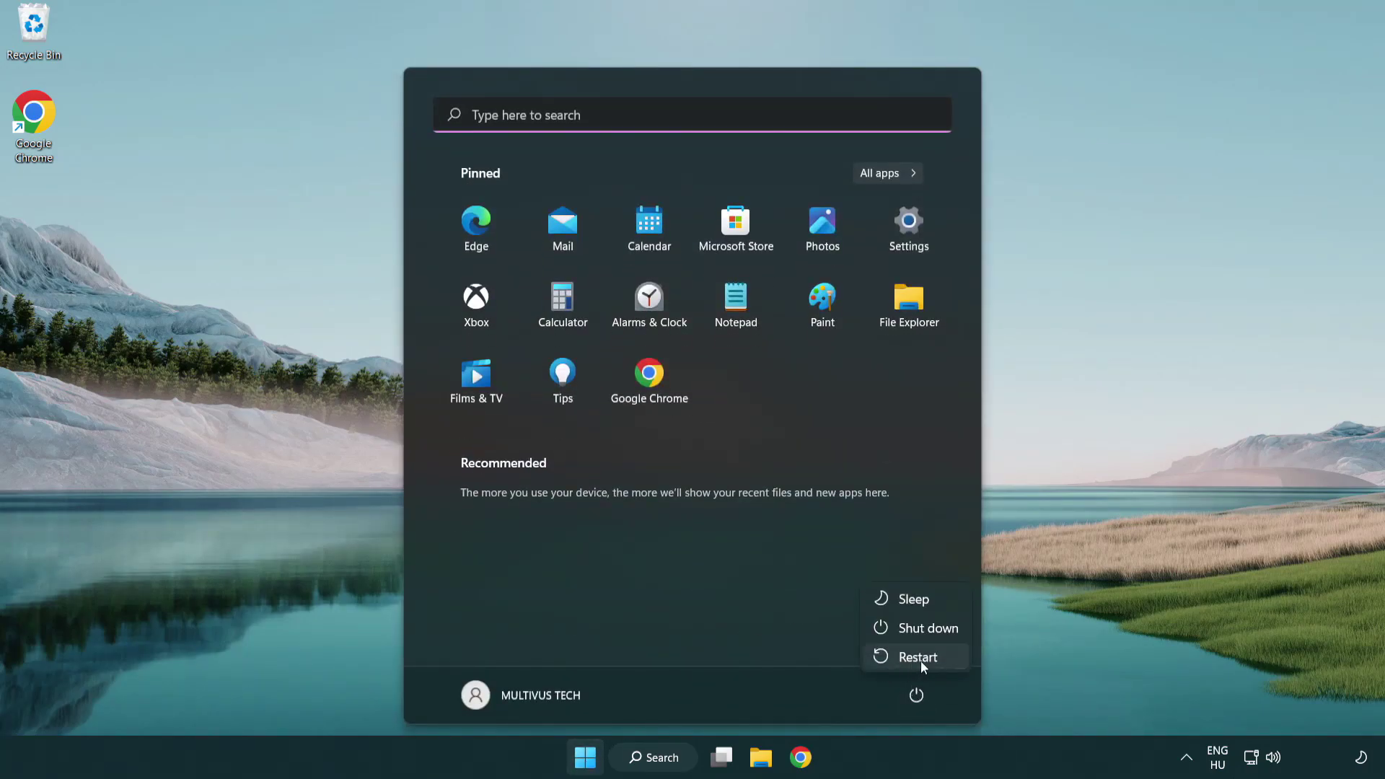